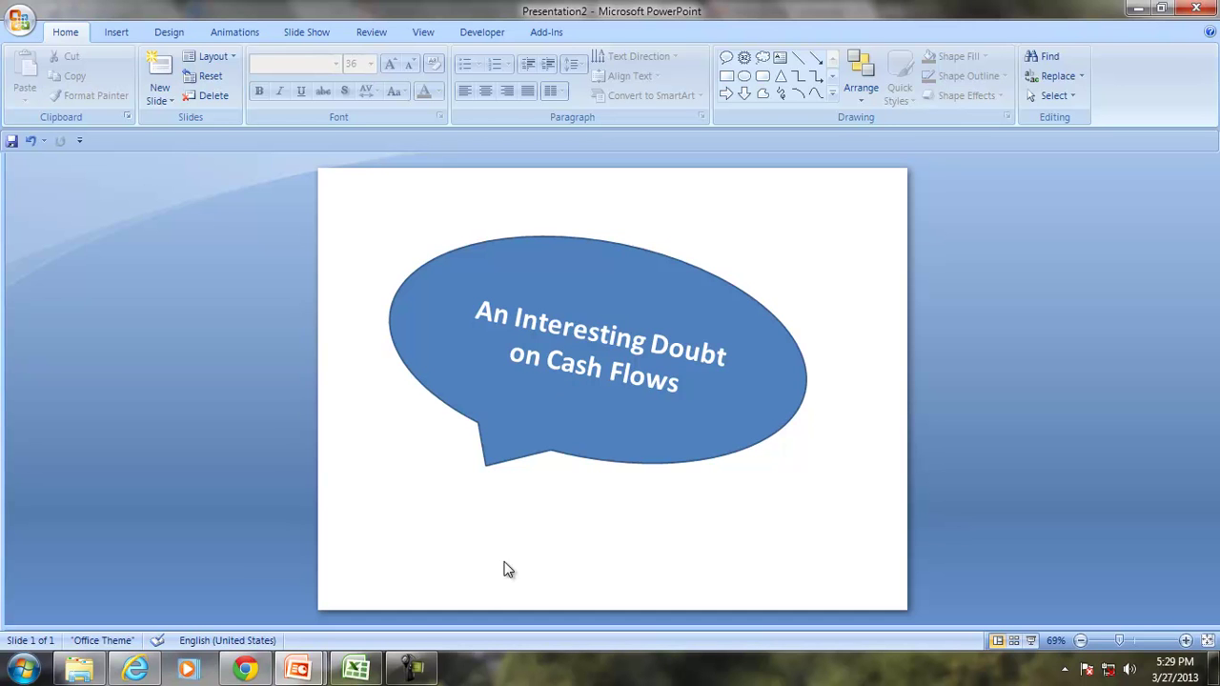
click(357, 669)
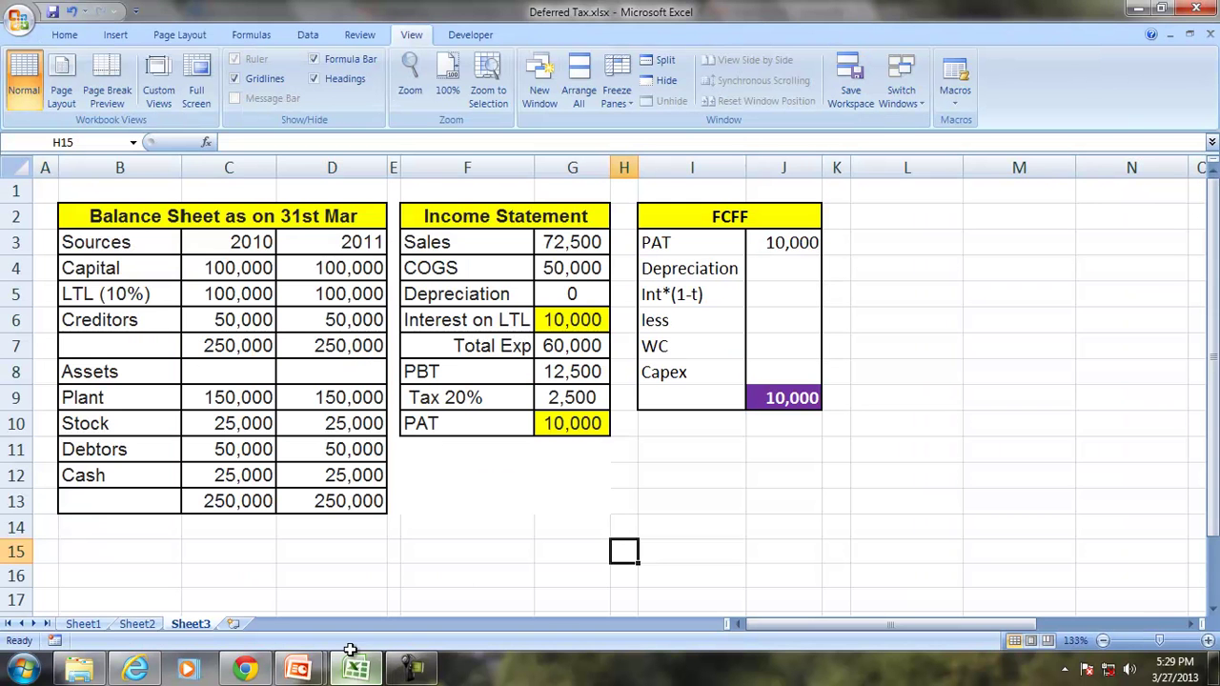
drag(174, 227, 258, 495)
drag(229, 243, 259, 511)
drag(322, 236, 346, 474)
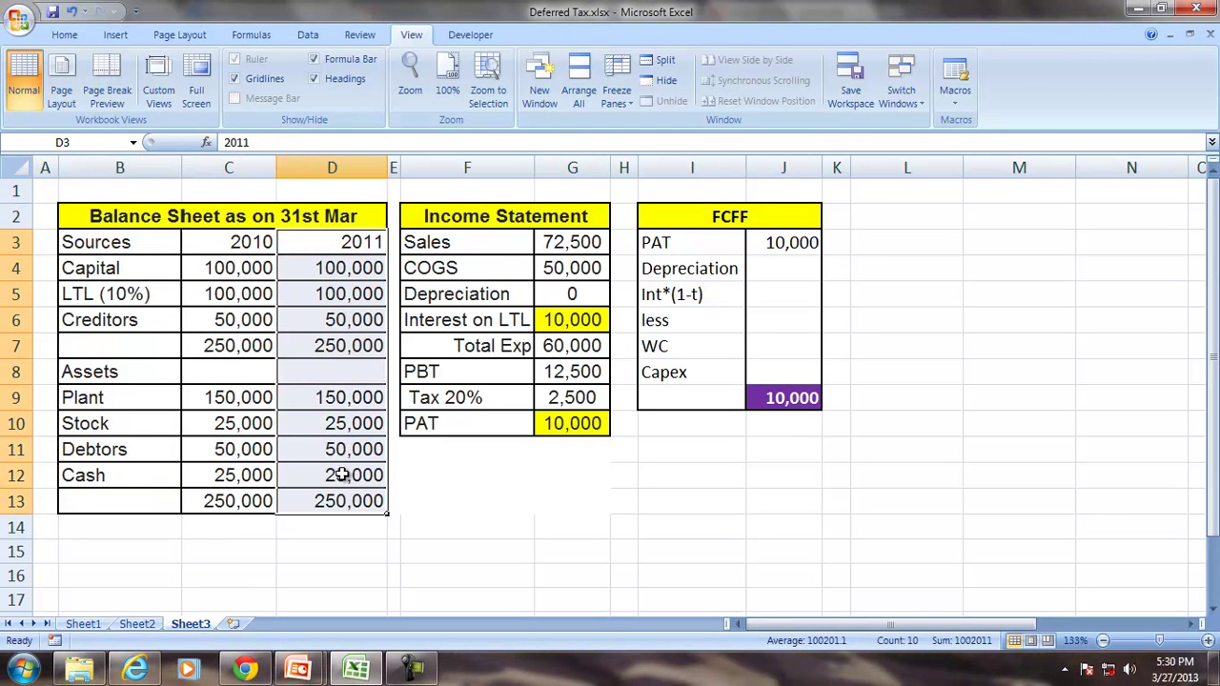
click(538, 242)
drag(538, 242, 553, 431)
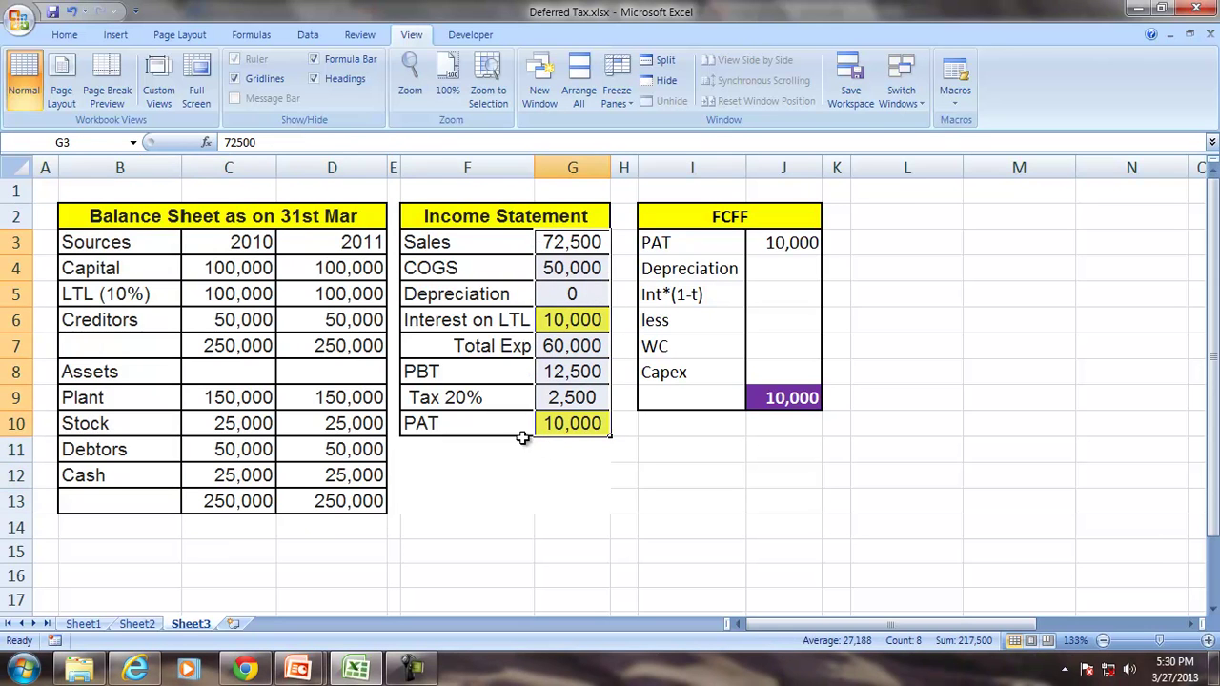
click(803, 240)
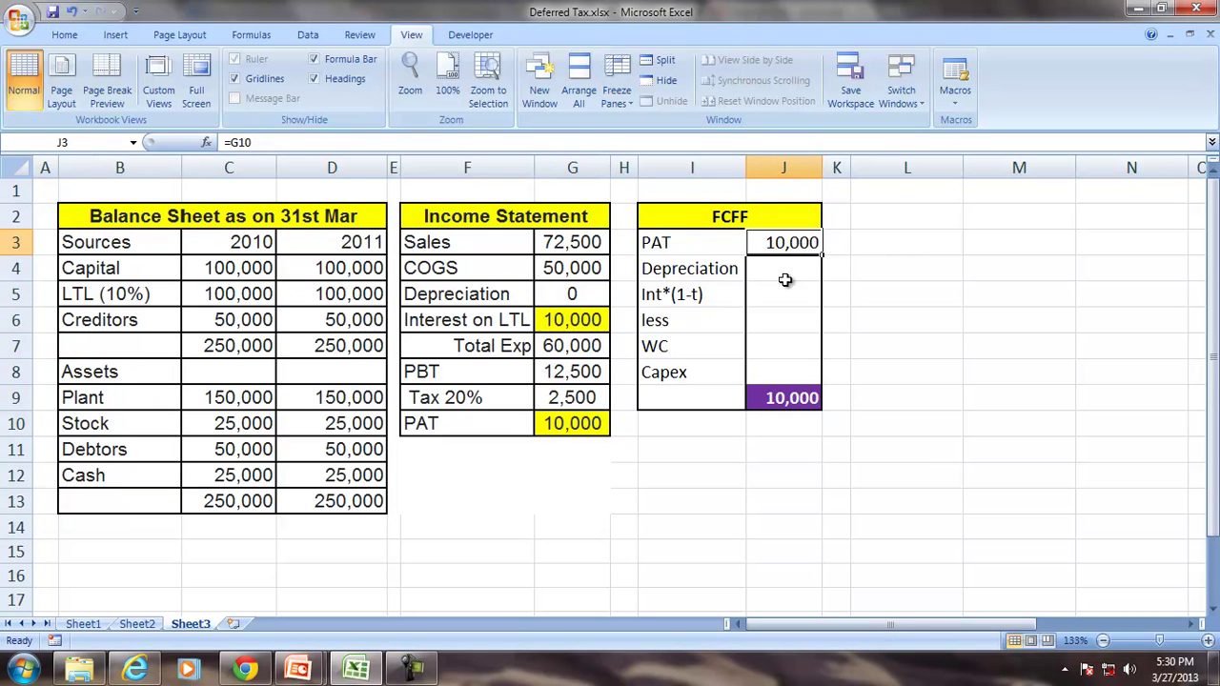
click(782, 294)
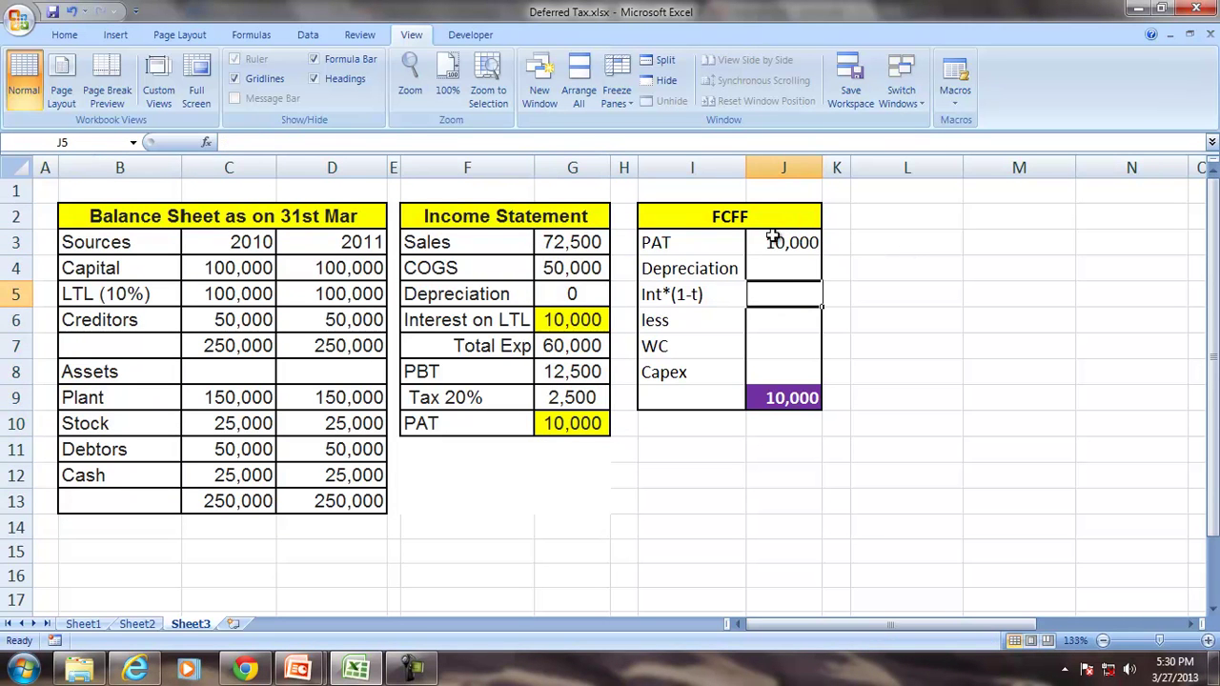
drag(779, 239, 791, 369)
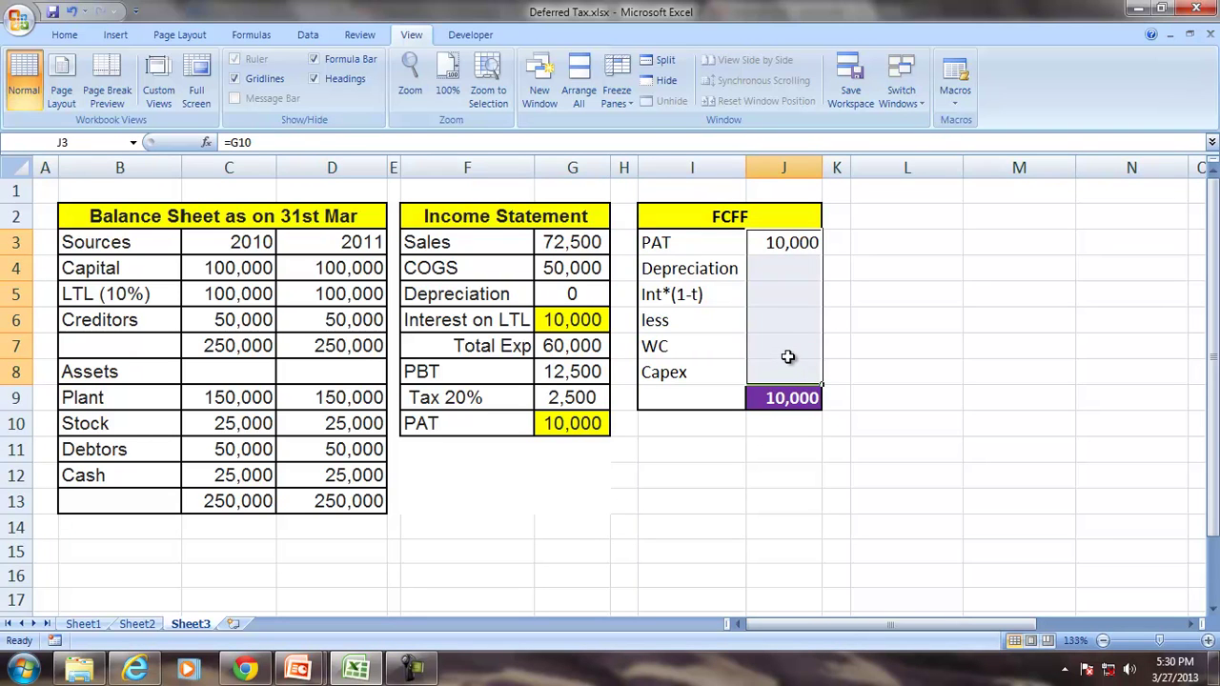
click(784, 272)
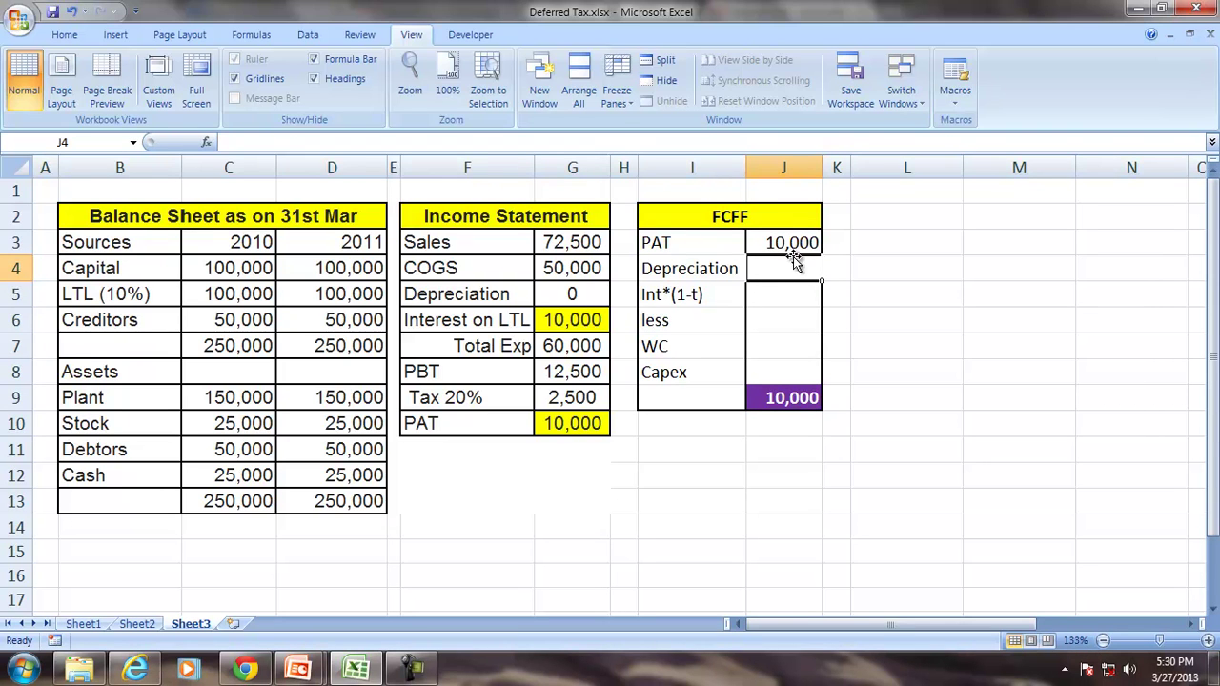
click(691, 244)
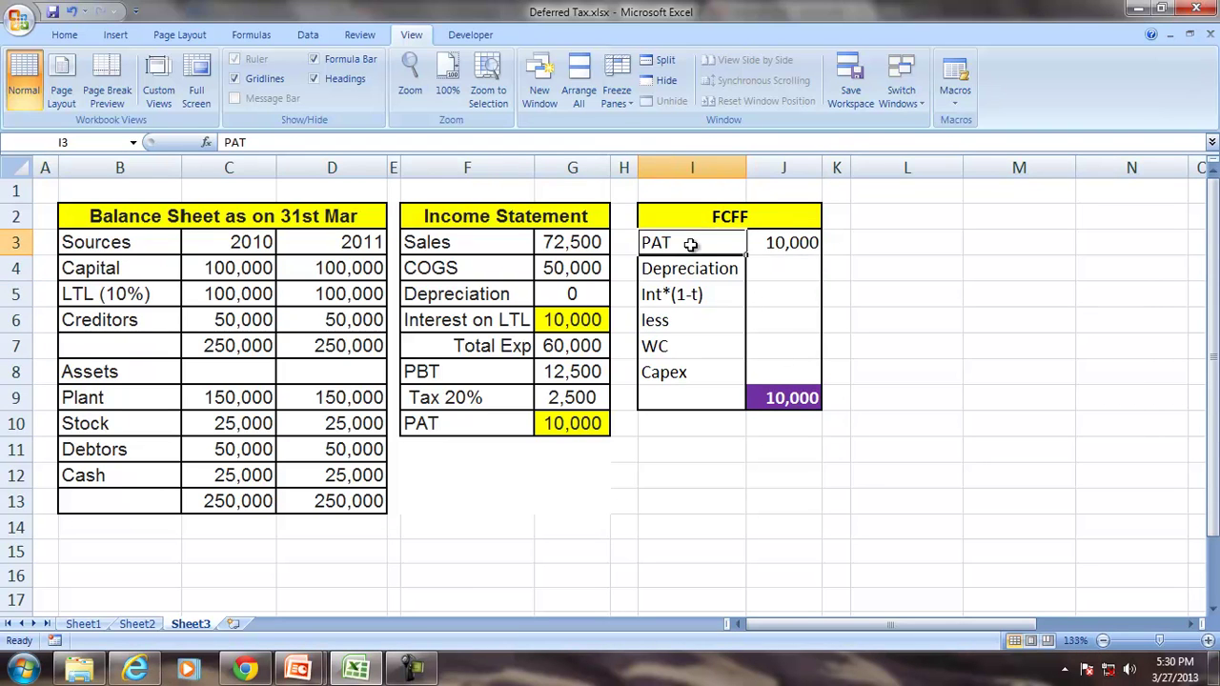
click(692, 269)
click(782, 265)
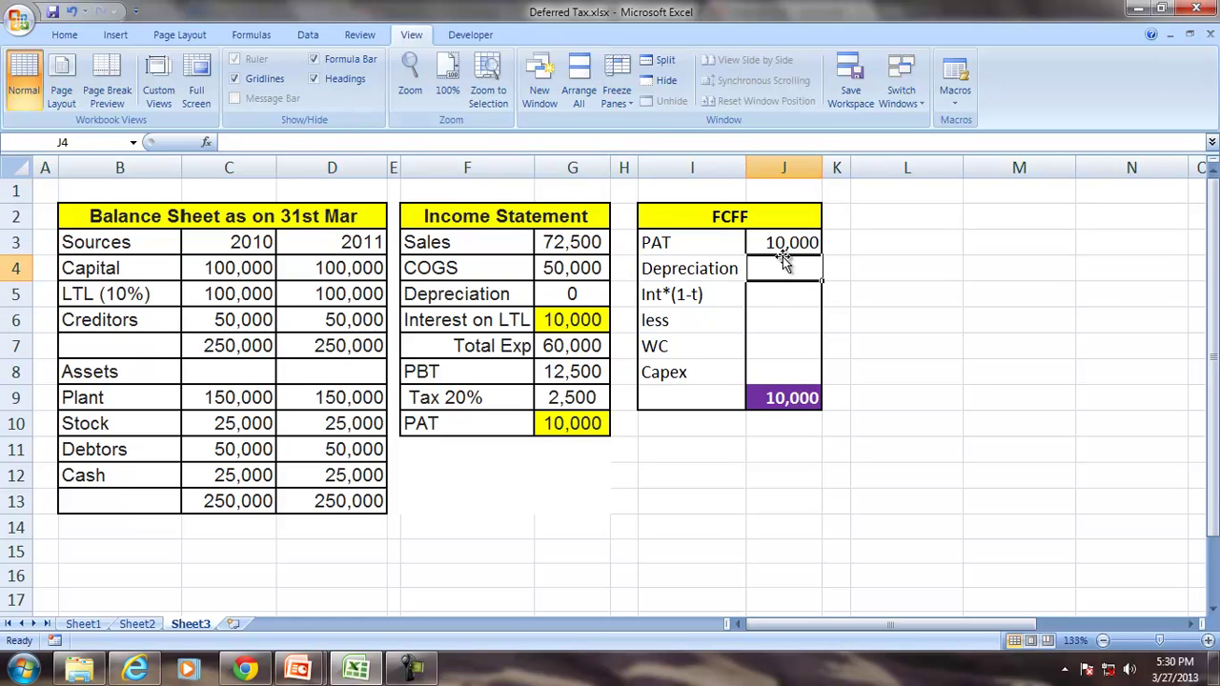
Link Depreciation to the income statement and enter after-tax interest as =G6*.8 (8,000).
text(=)
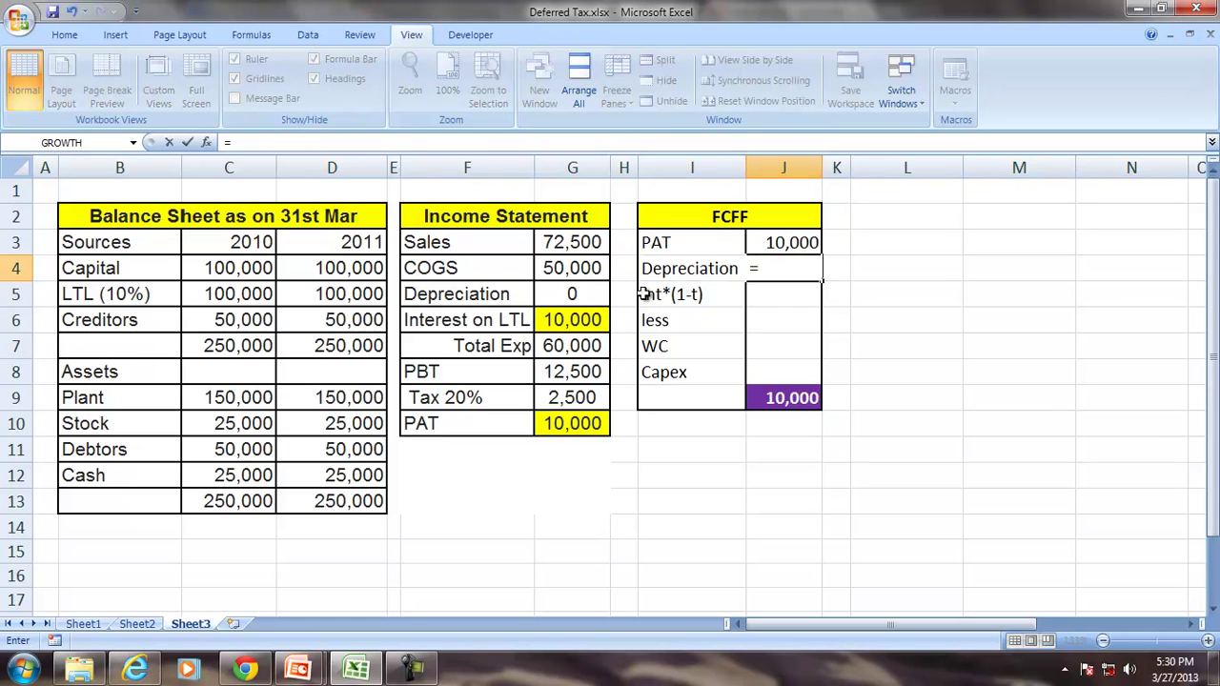
click(573, 297)
key(Return)
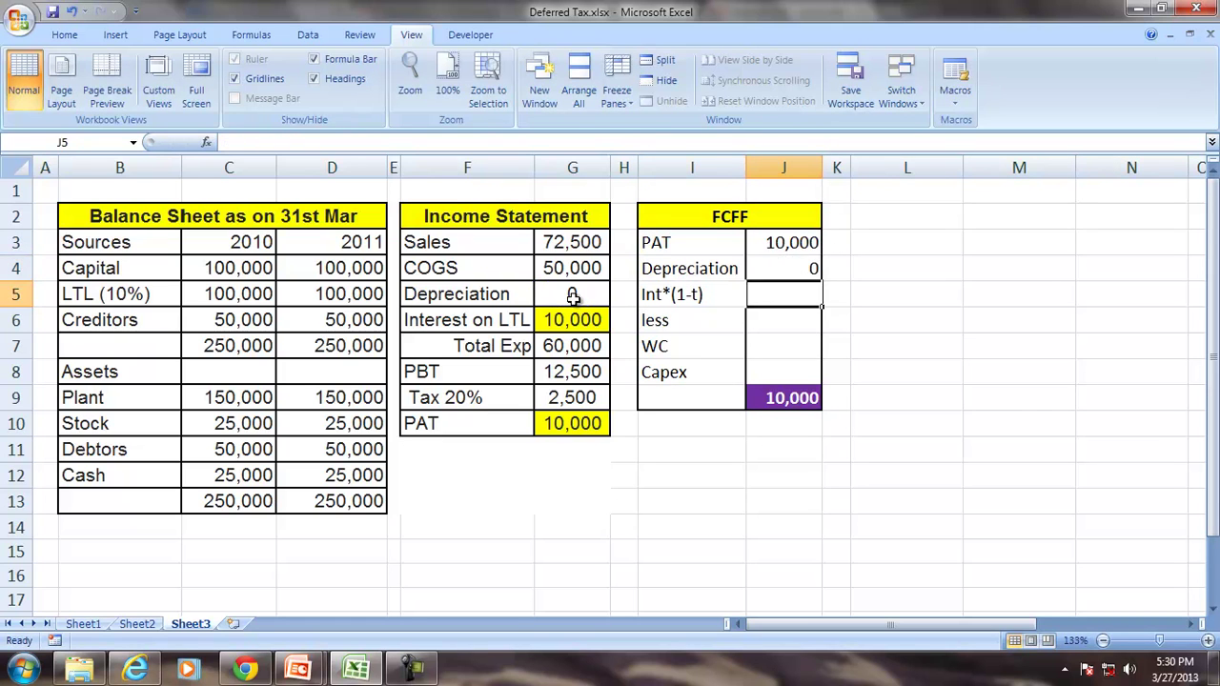
text(=)
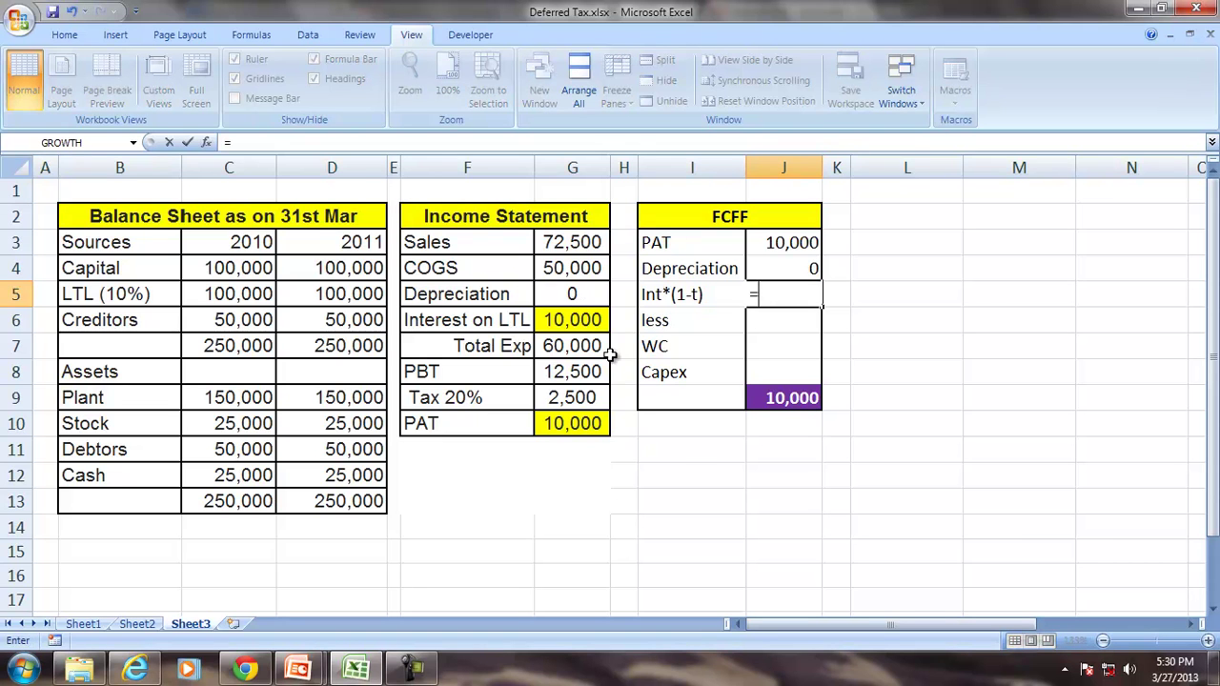
click(562, 319)
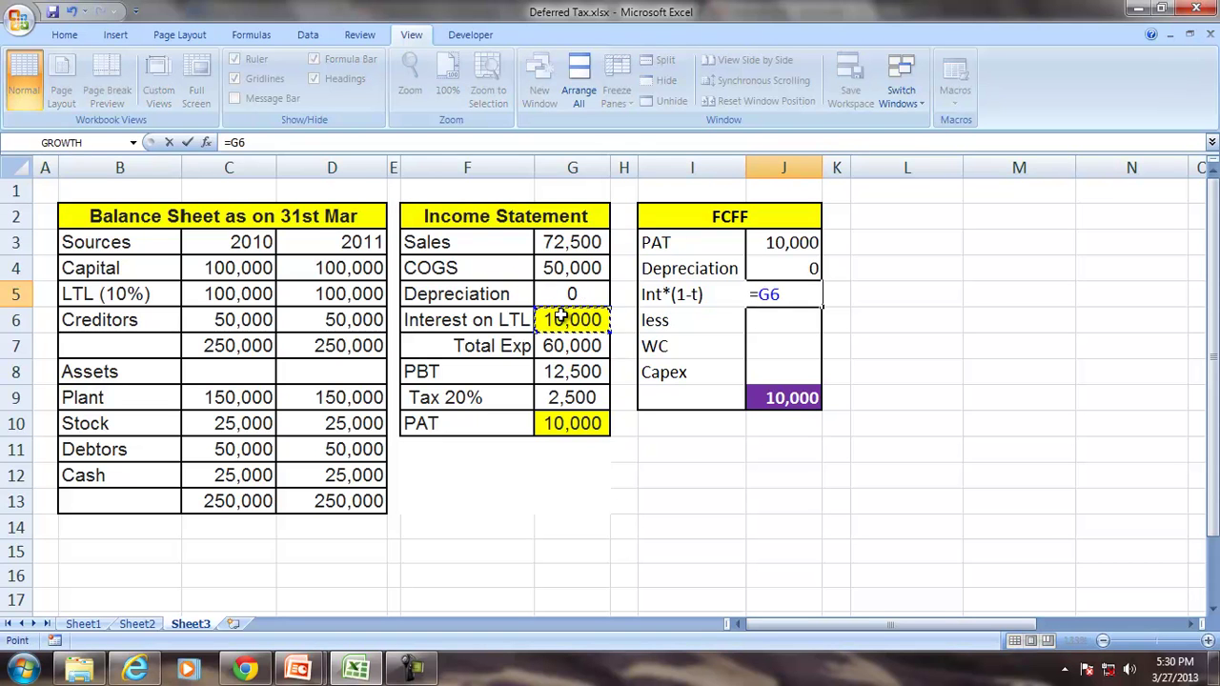
text(*)
key(Return)
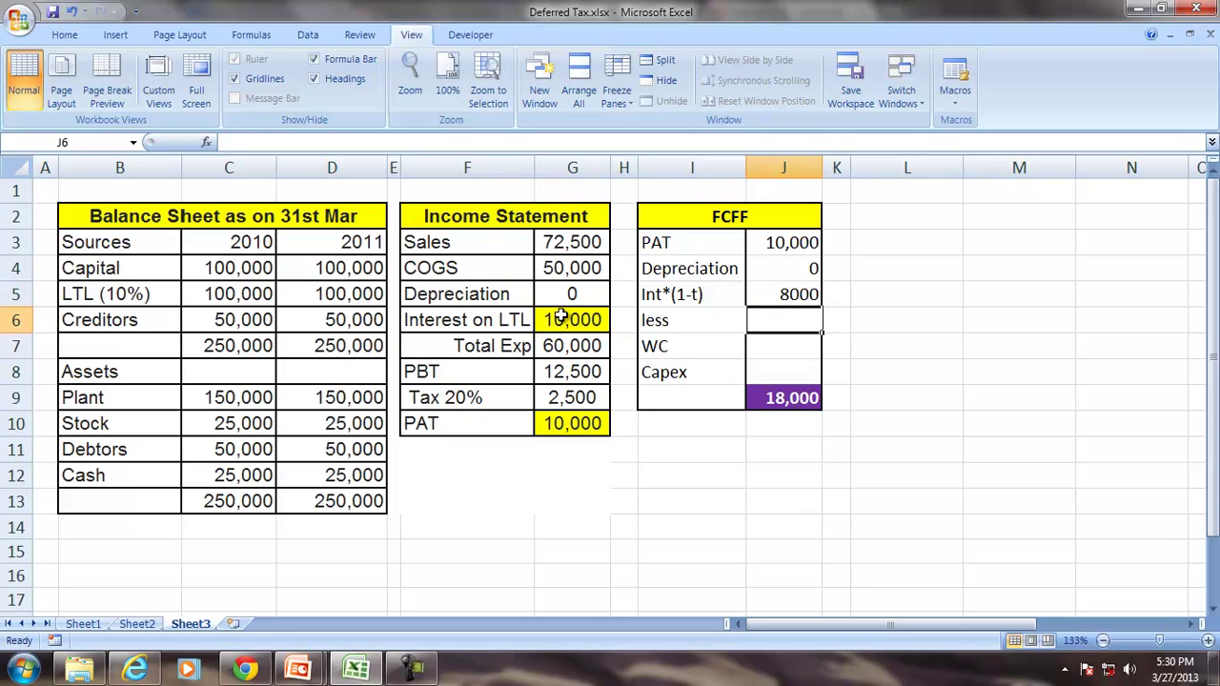
Set the working capital change and Capex to 0 so FCFF totals 18,000.
key(Down)
text(=)
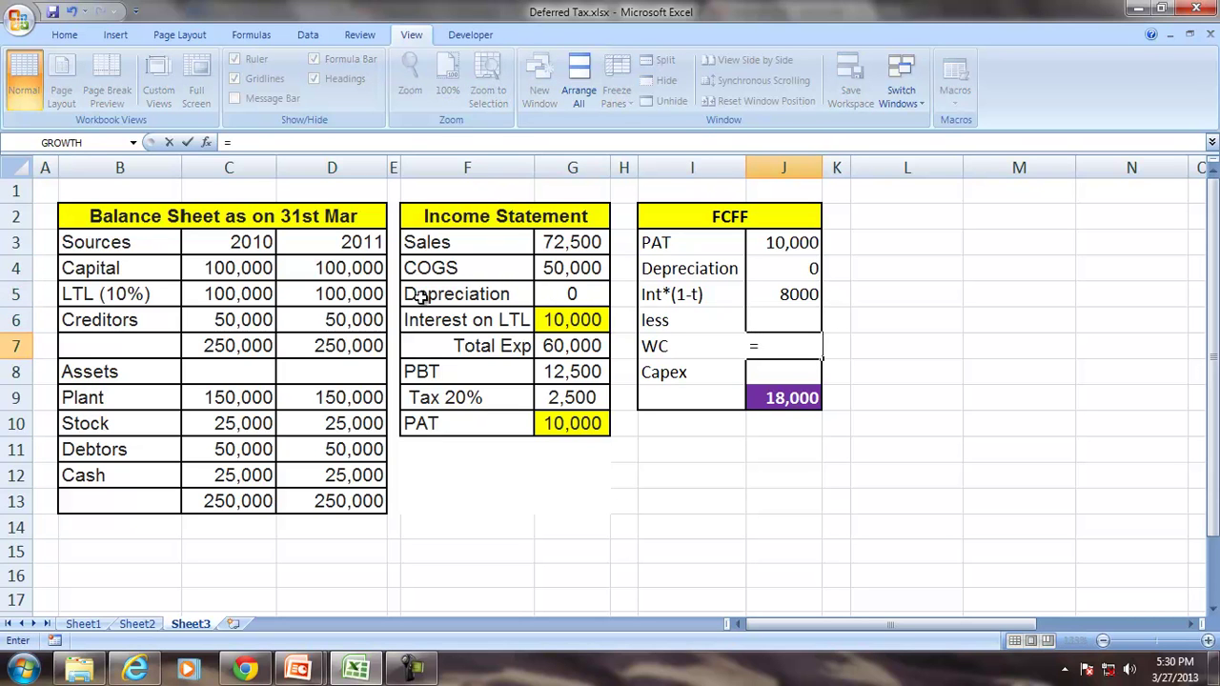
click(246, 320)
click(313, 314)
click(238, 425)
click(325, 426)
click(233, 450)
click(345, 446)
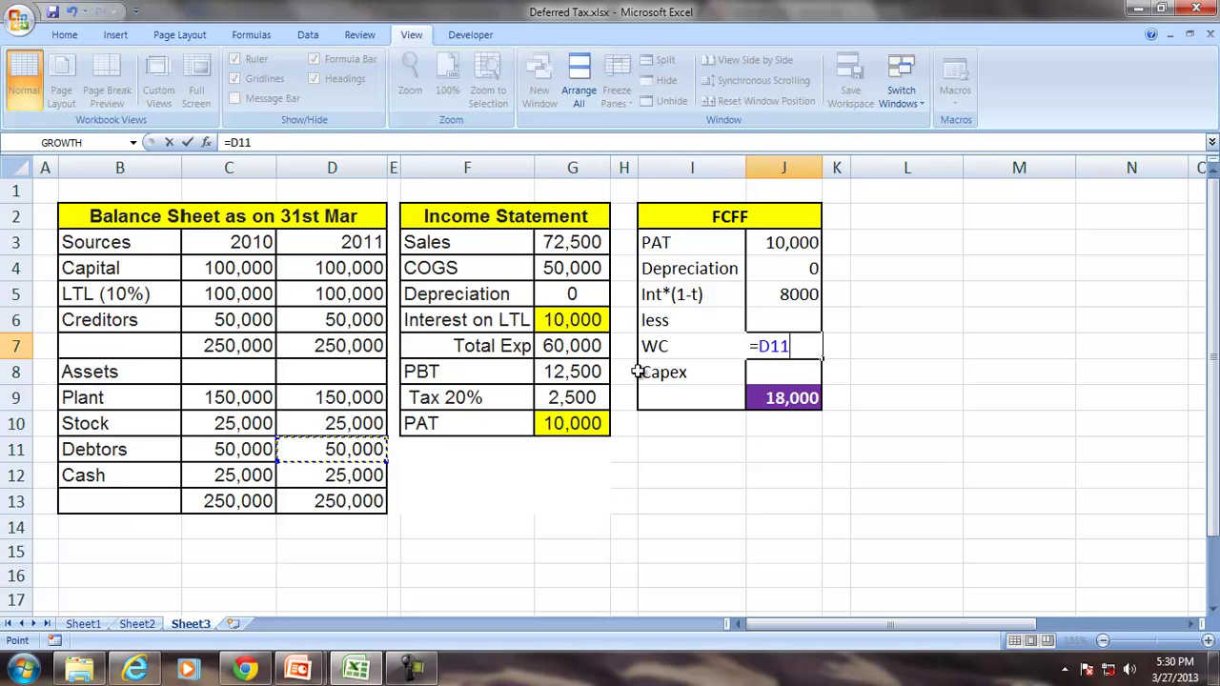
key(BackSpace)
key(BackSpace)
key(BackSpace)
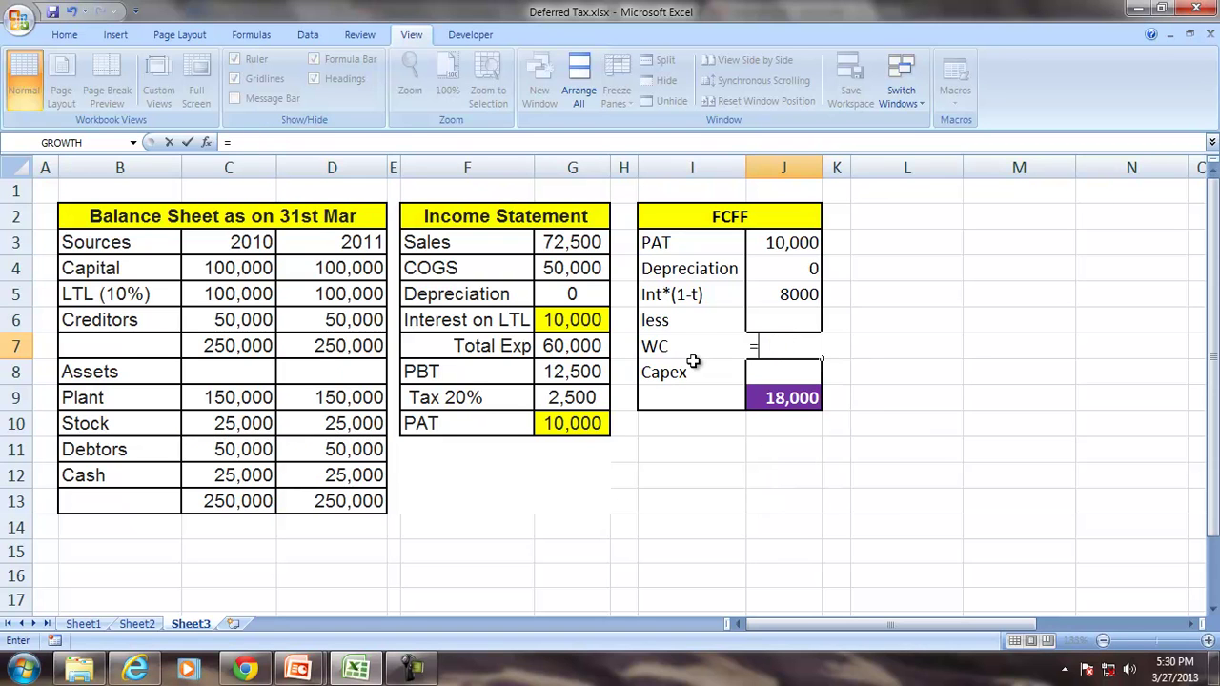
text(0)
key(Return)
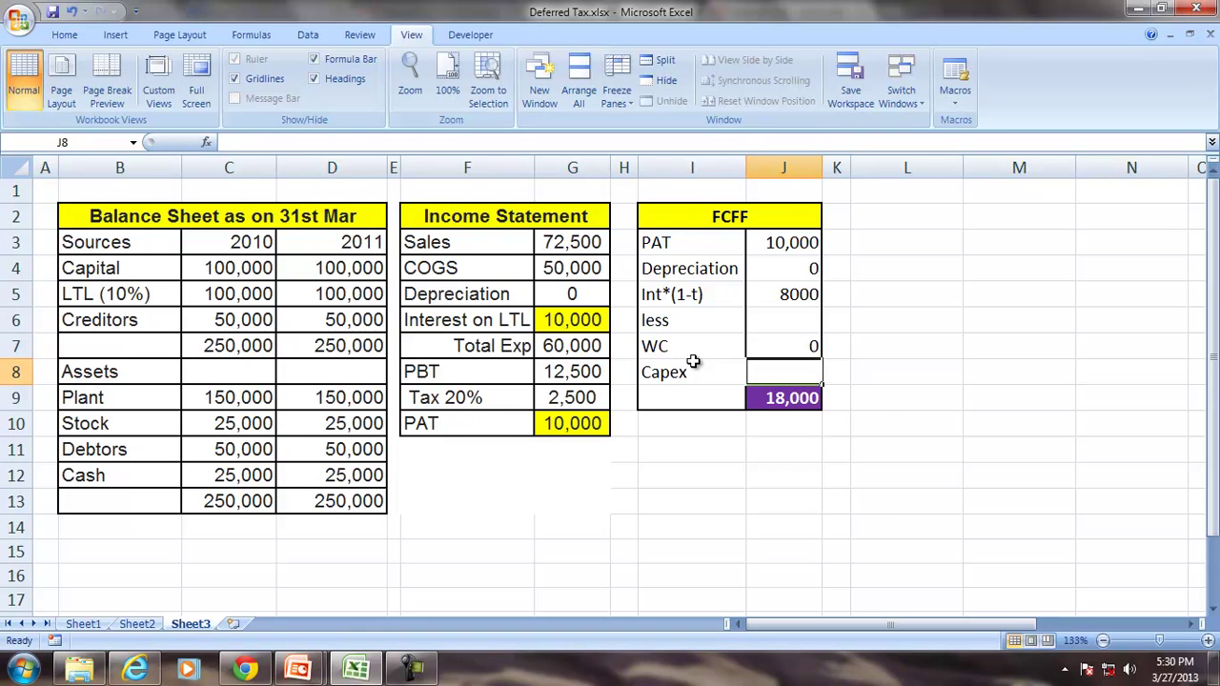
text(=)
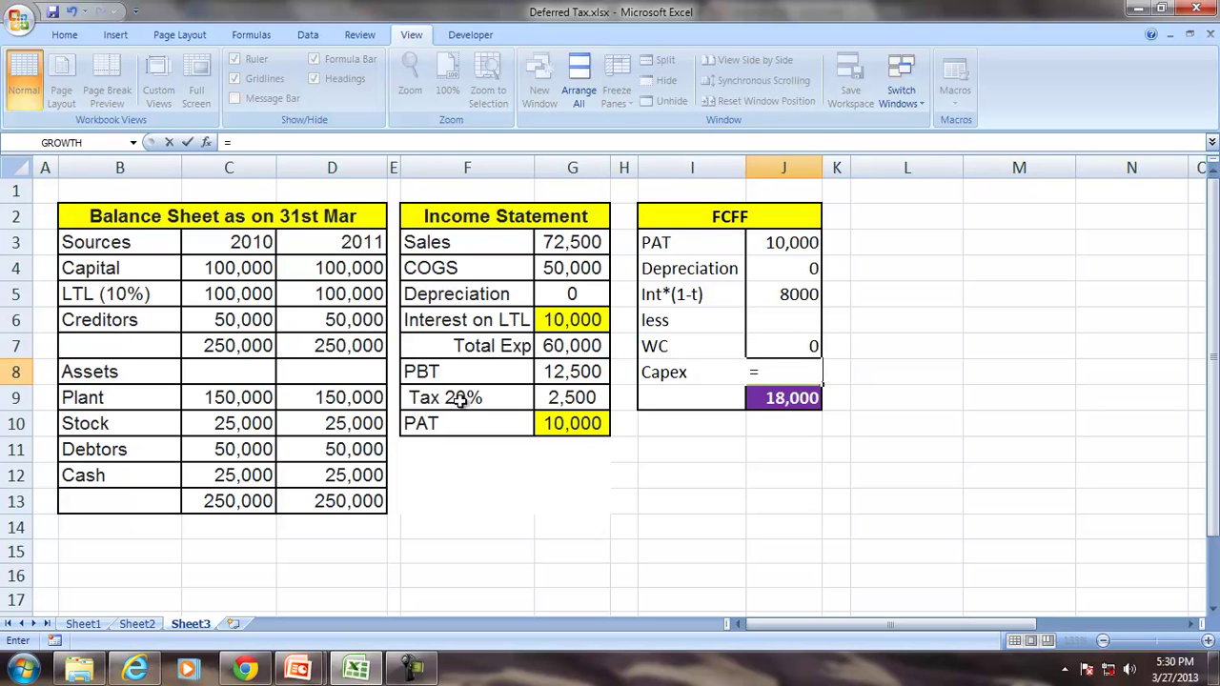
text(0)
key(Return)
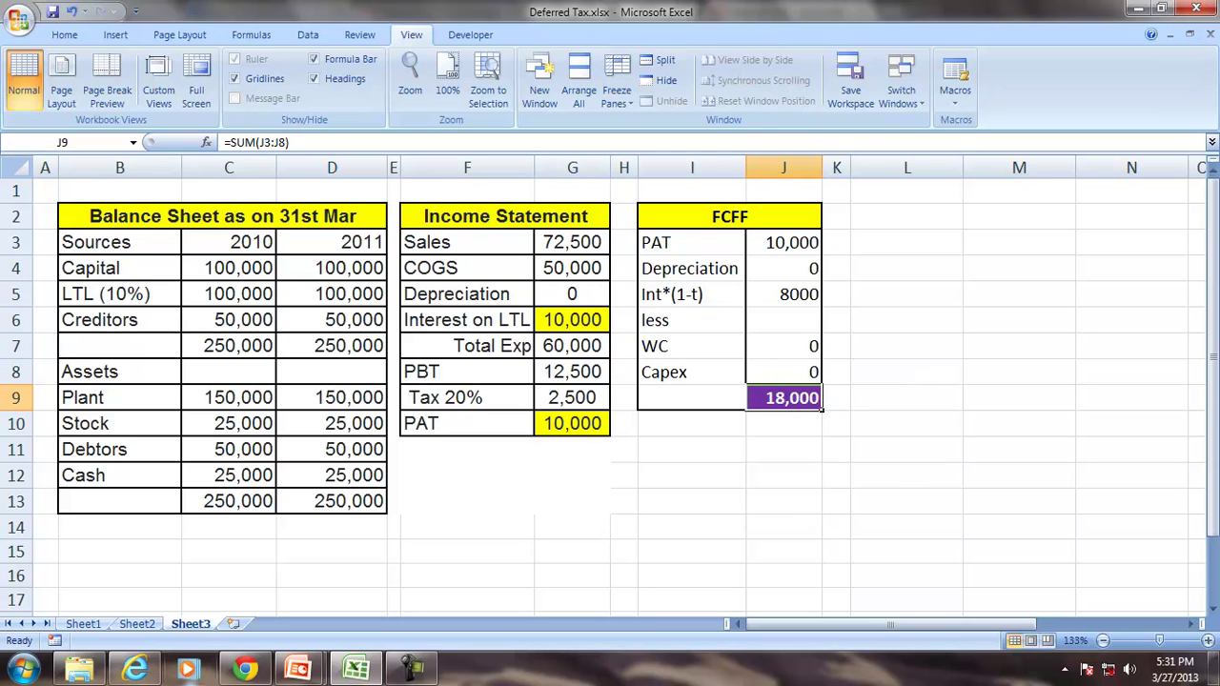
Show slide 2, 'Missing Cash!', of Presentation1 enlarged, with its bullet text selected.
click(299, 669)
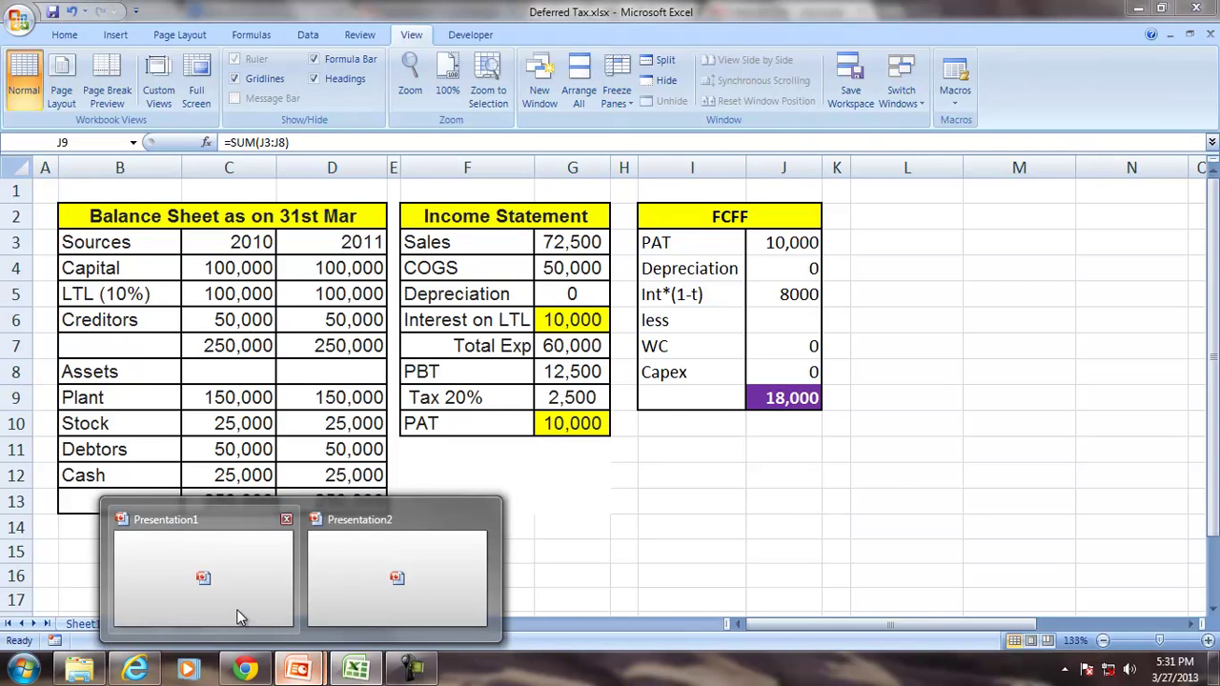
click(236, 609)
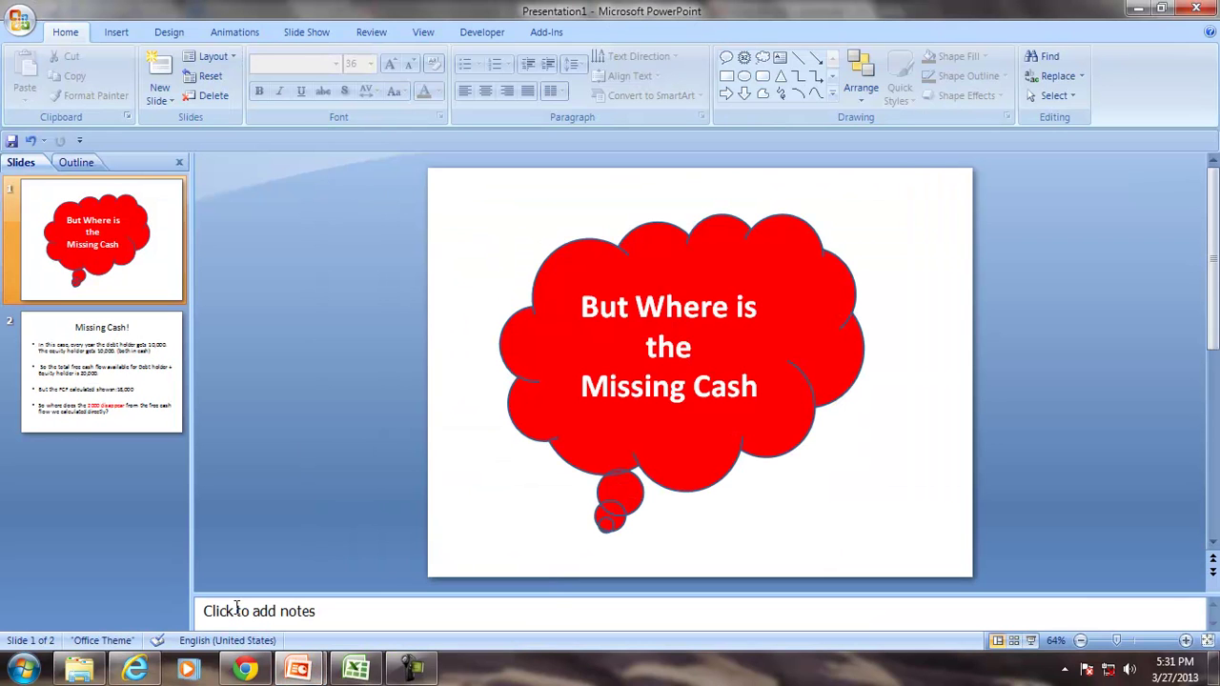
click(179, 164)
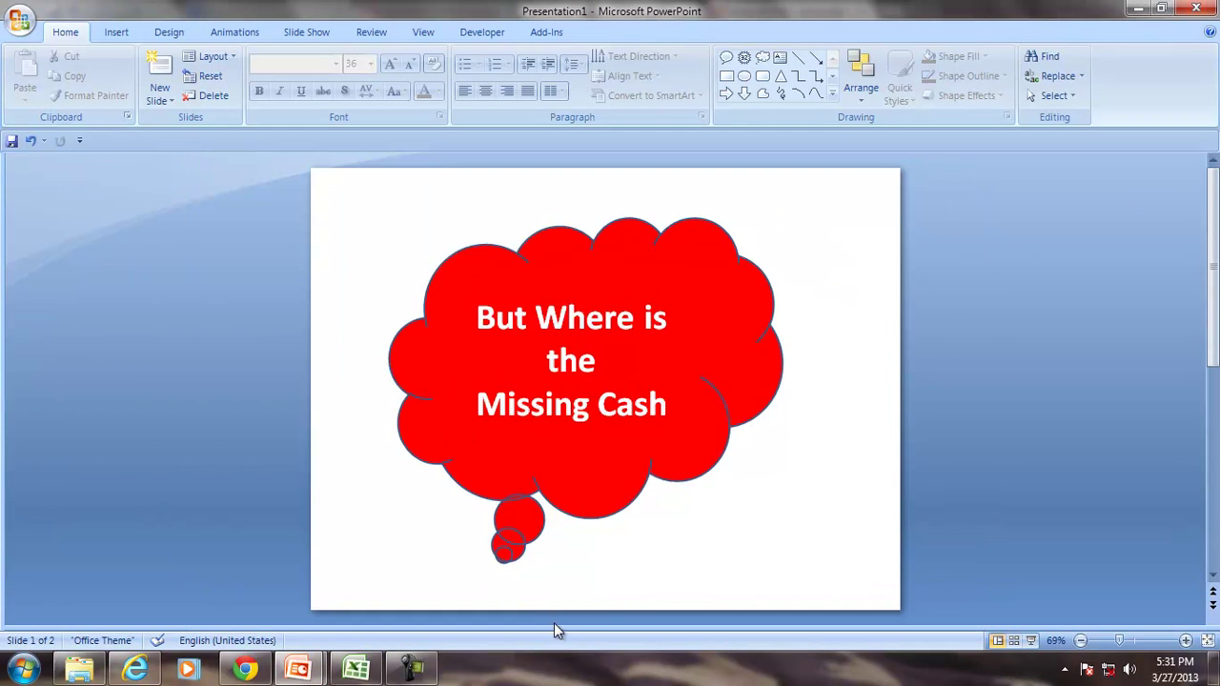
scroll(609, 487, down, 1)
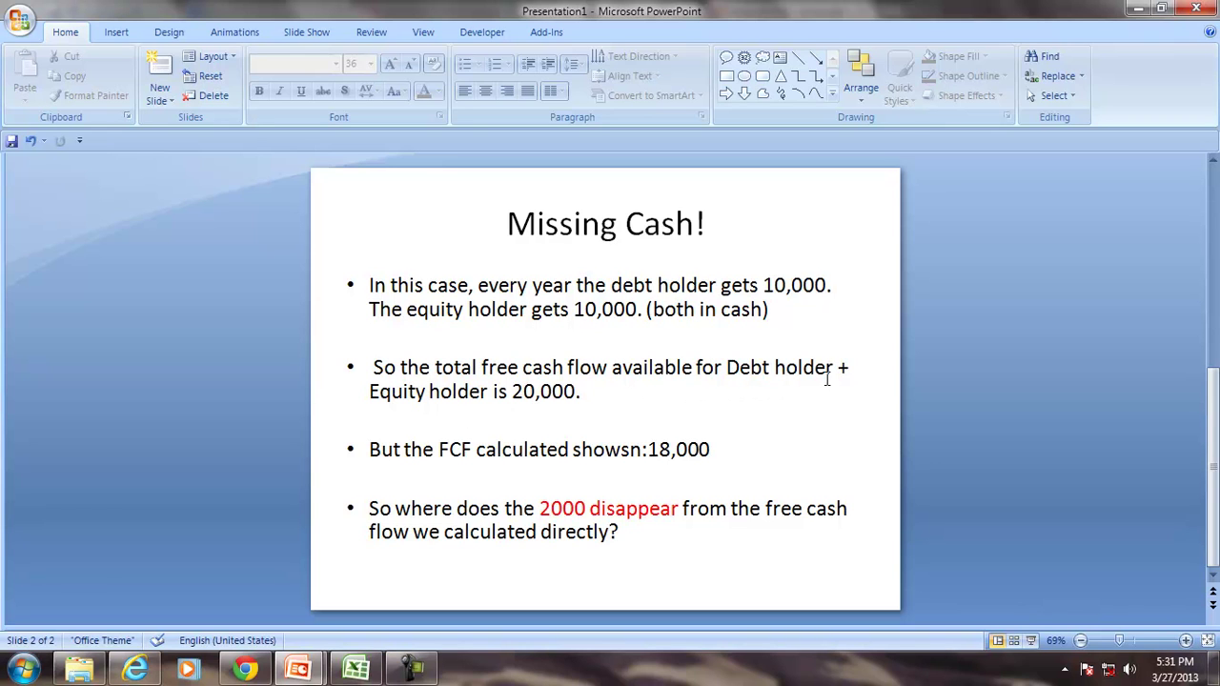
click(586, 391)
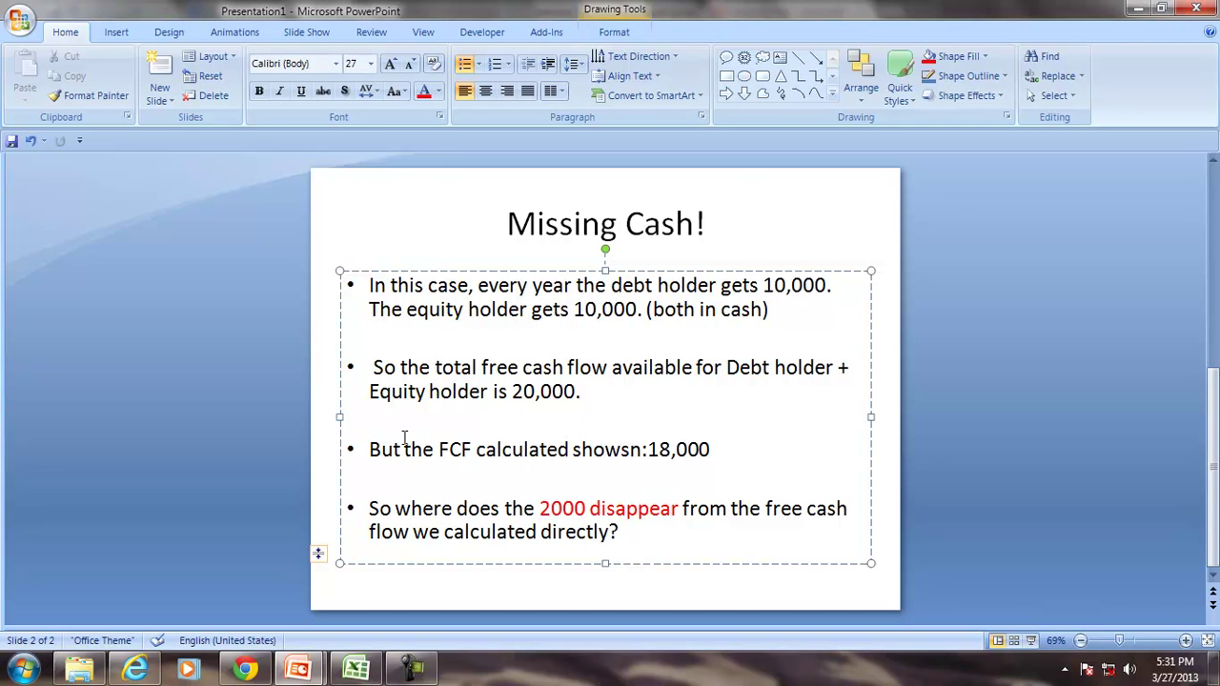
click(356, 670)
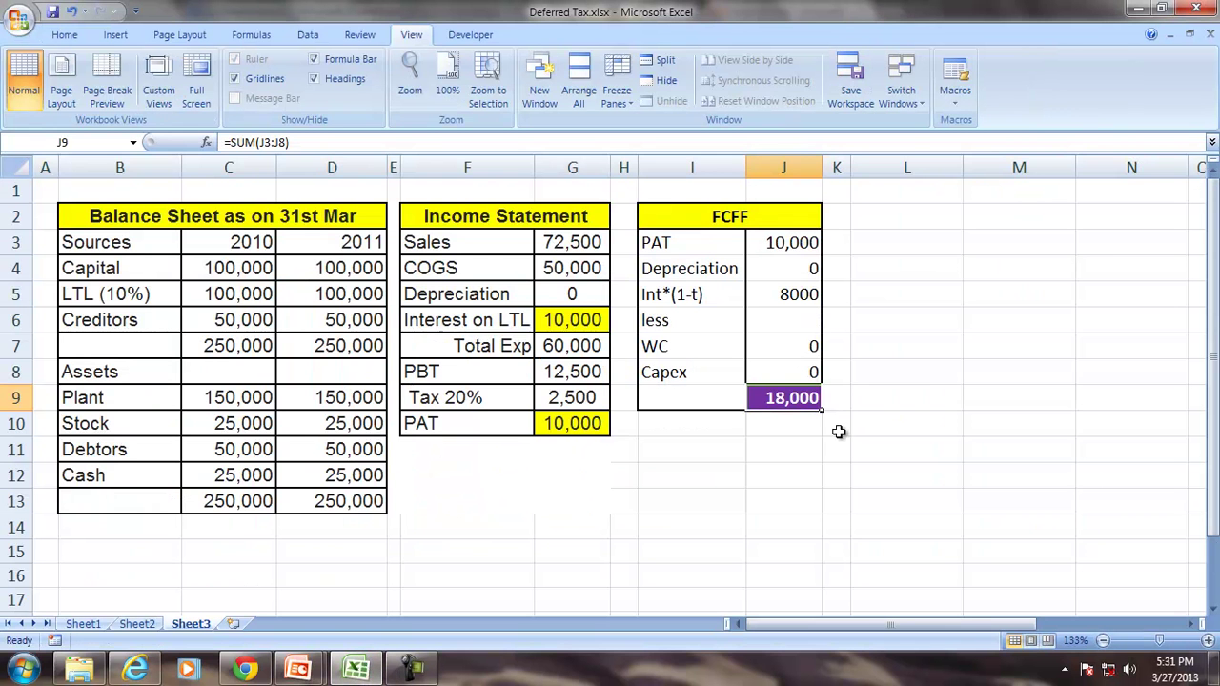
click(299, 670)
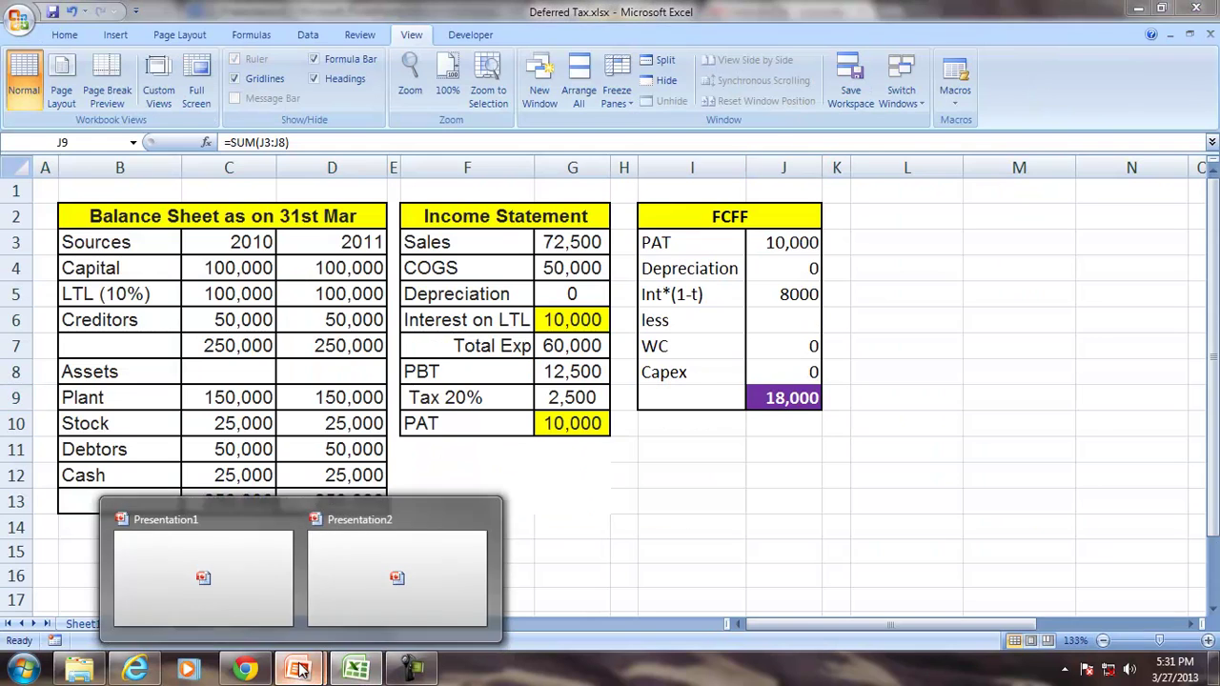
click(261, 583)
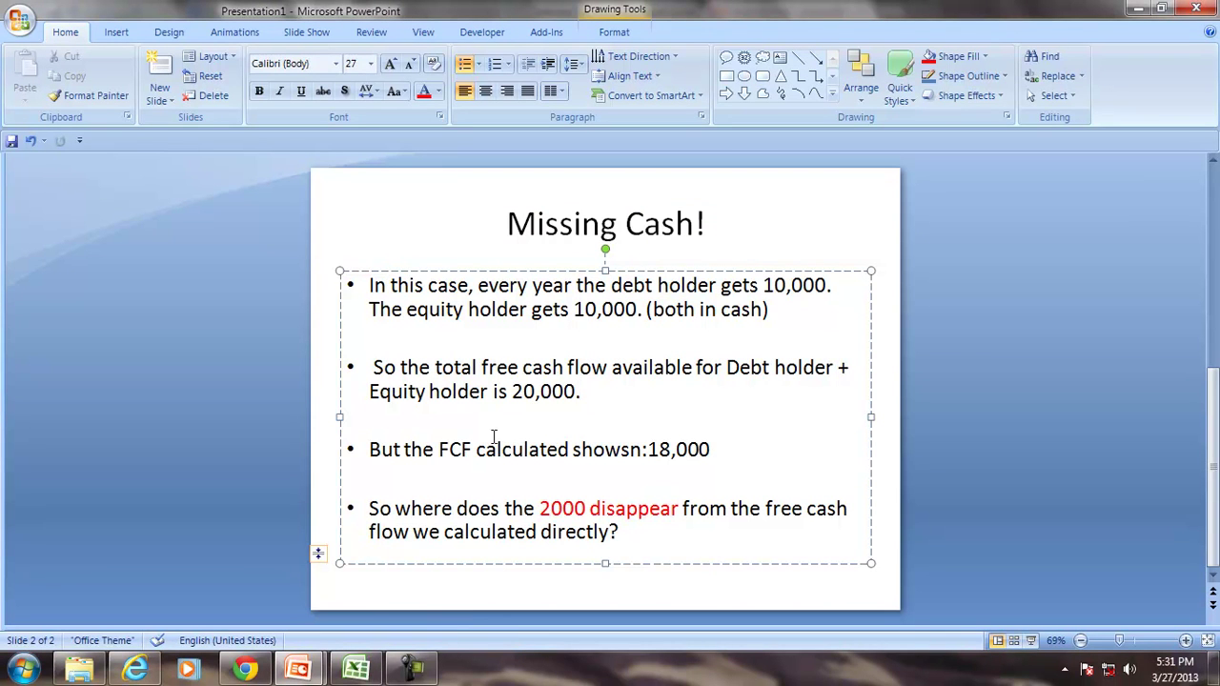
Delete empty columns L:N so the Cash flow Statement sits beside the FCFF table.
click(356, 669)
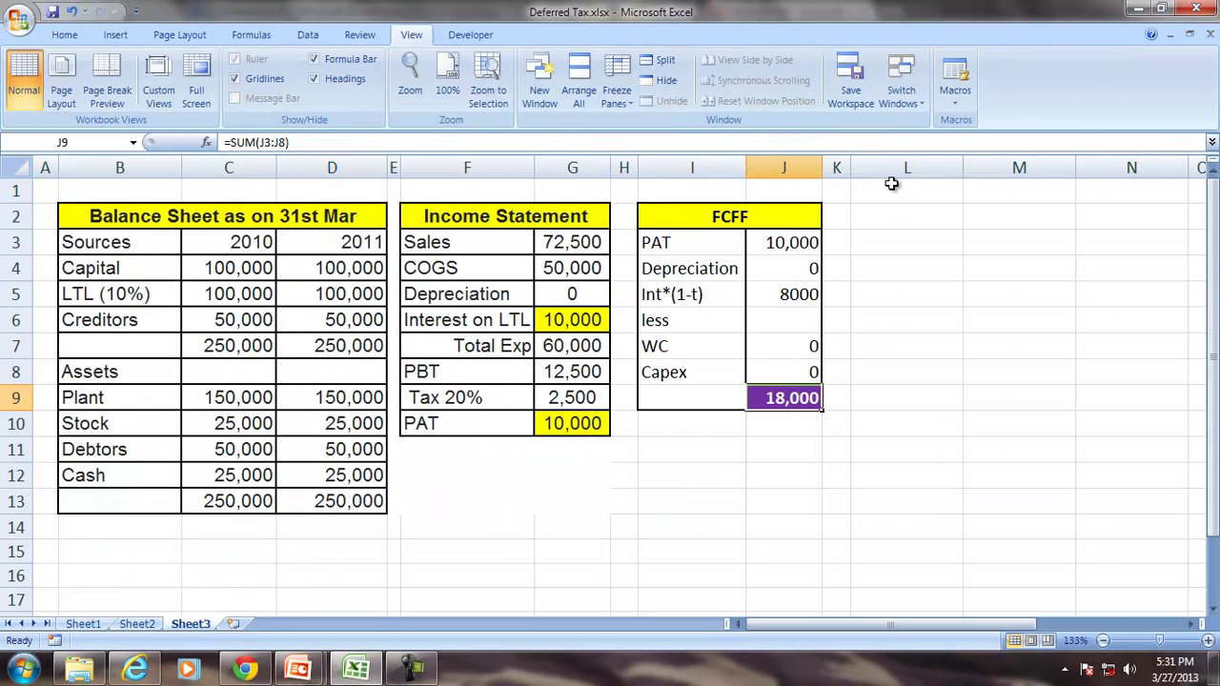
drag(907, 168, 1101, 149)
right_click(900, 170)
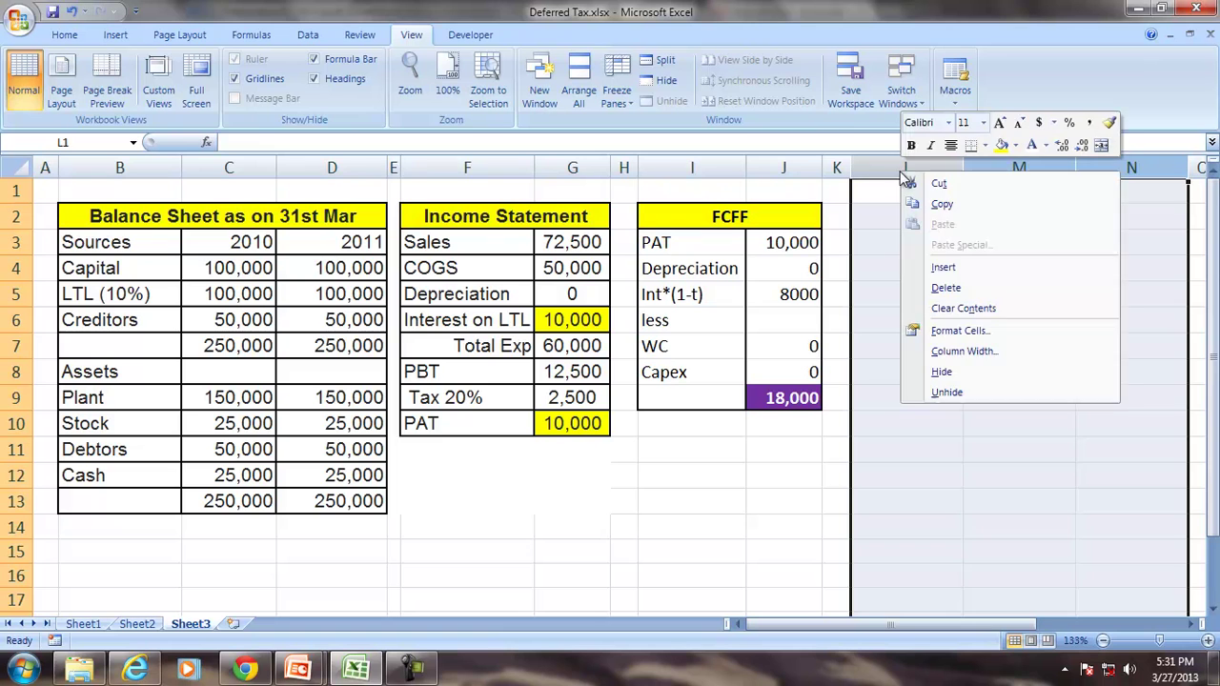
click(944, 297)
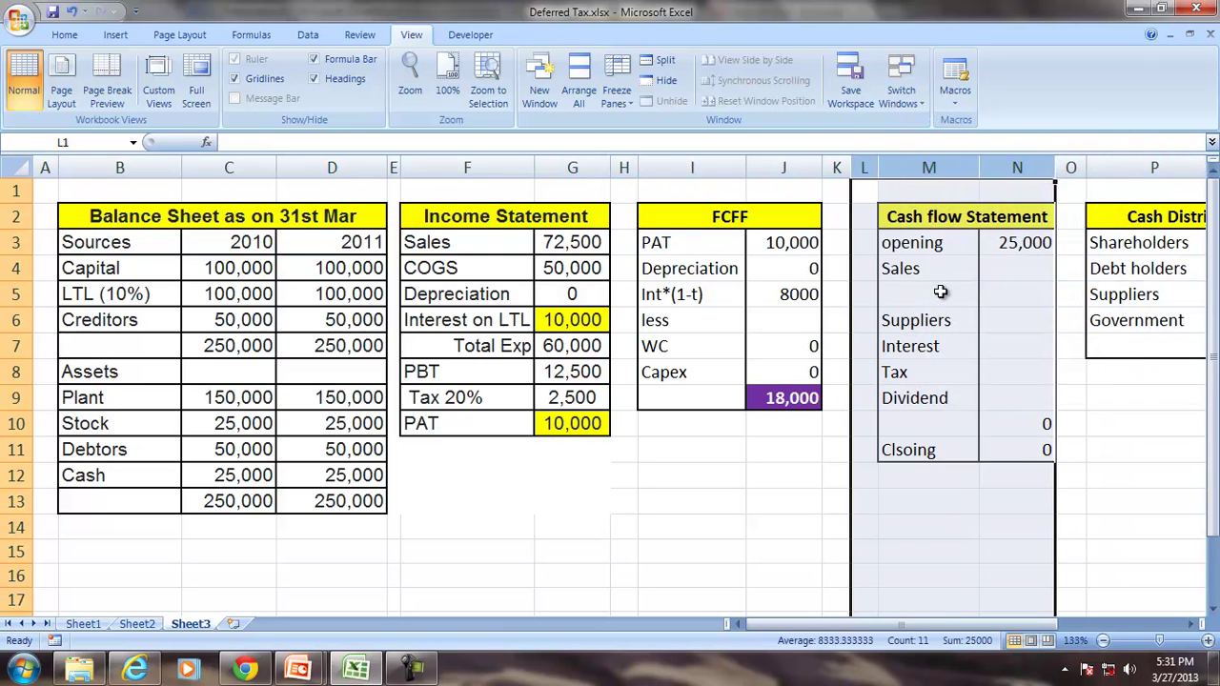
click(923, 345)
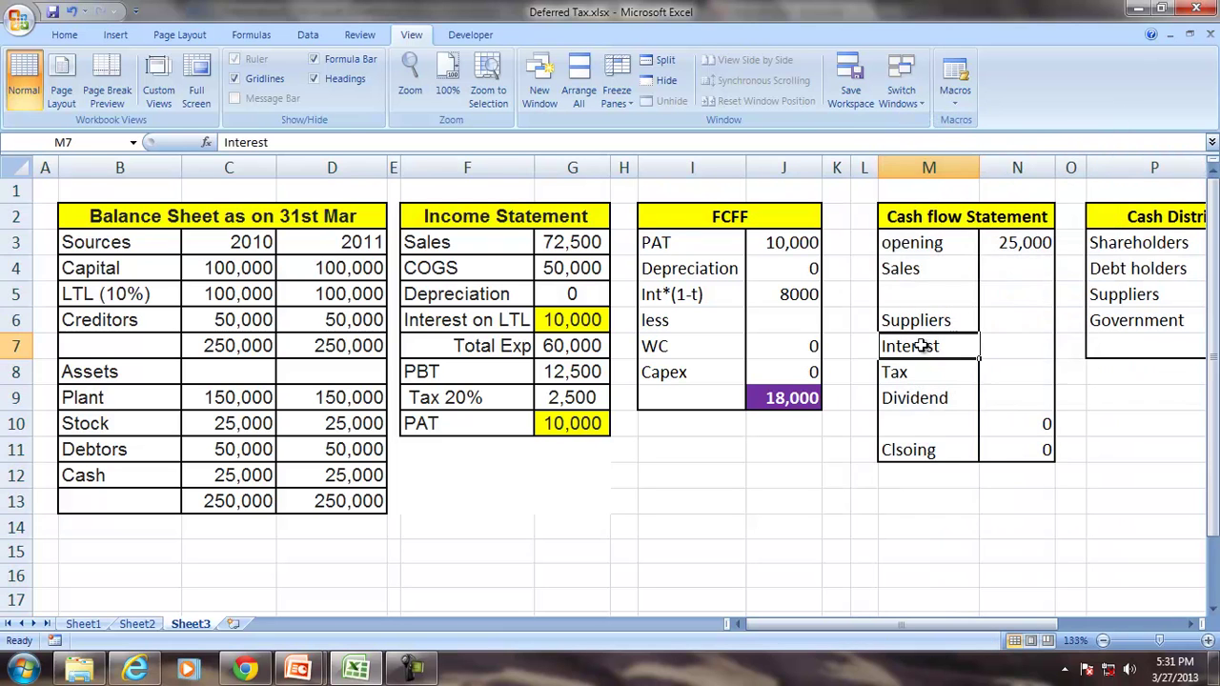
Link the Sales cash inflow in N4 to the 72,500 Sales figure (=G3).
click(1004, 271)
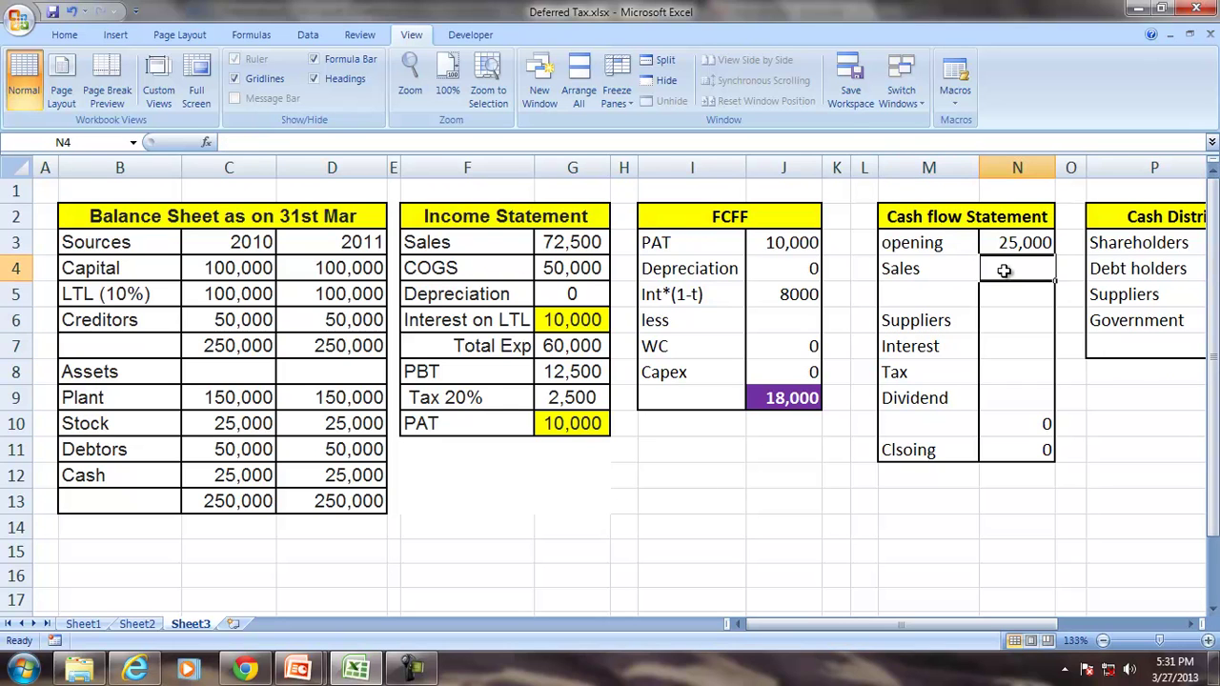
text(=)
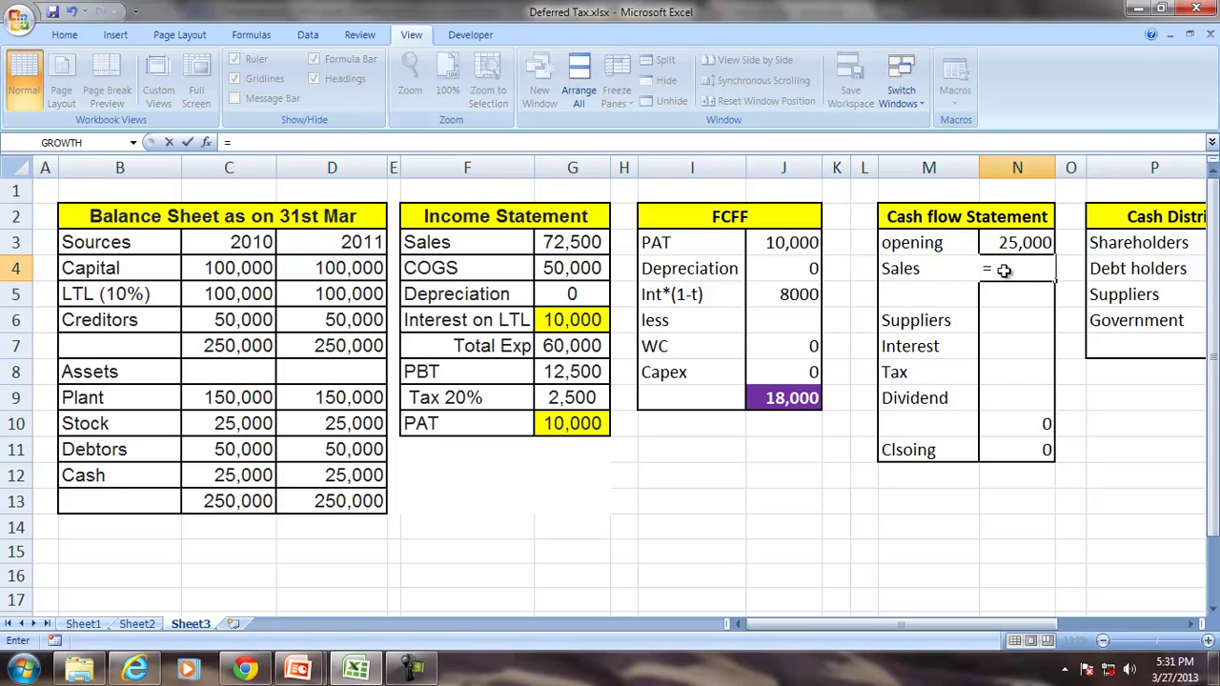
click(564, 241)
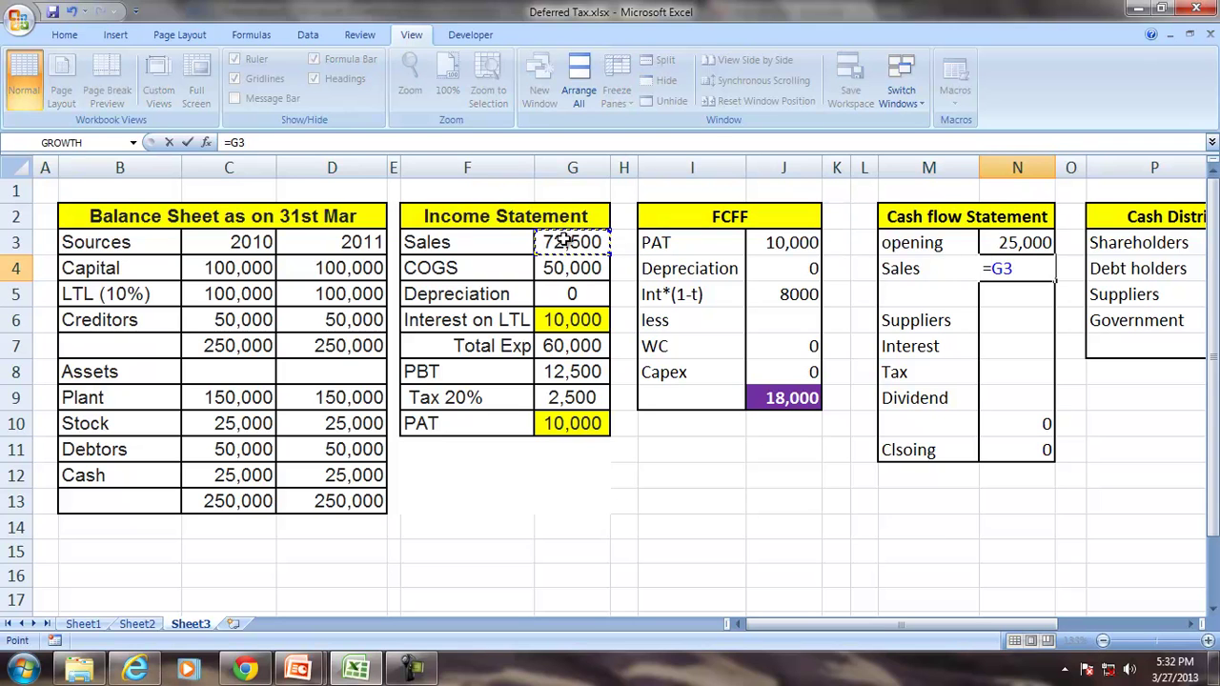
key(Return)
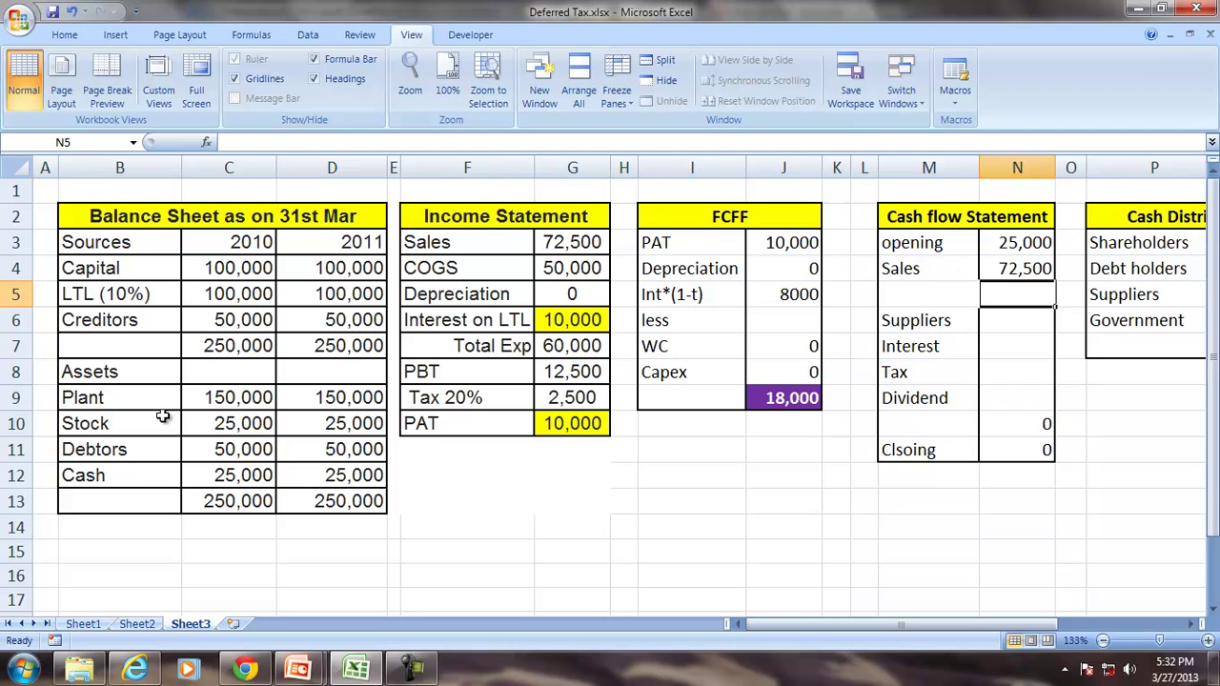
click(248, 450)
click(329, 449)
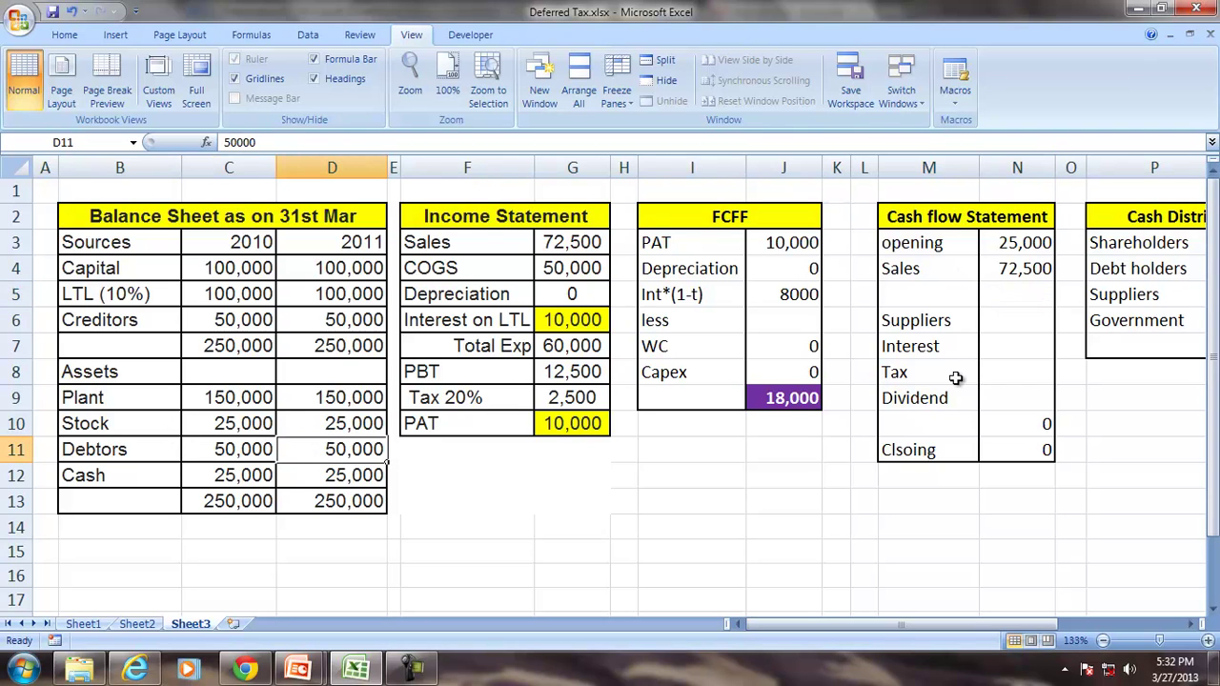
Enter the Suppliers payment as =C10+G4-D10, opening stock plus COGS minus closing stock (50,000).
click(1003, 322)
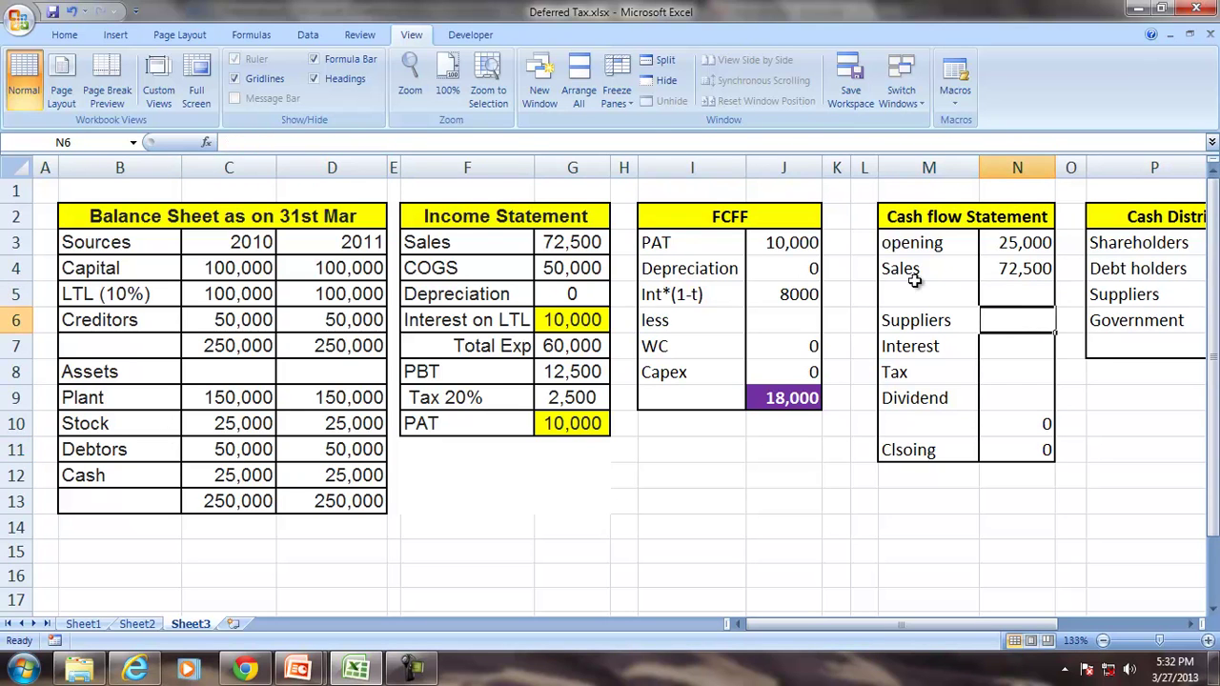
text(=)
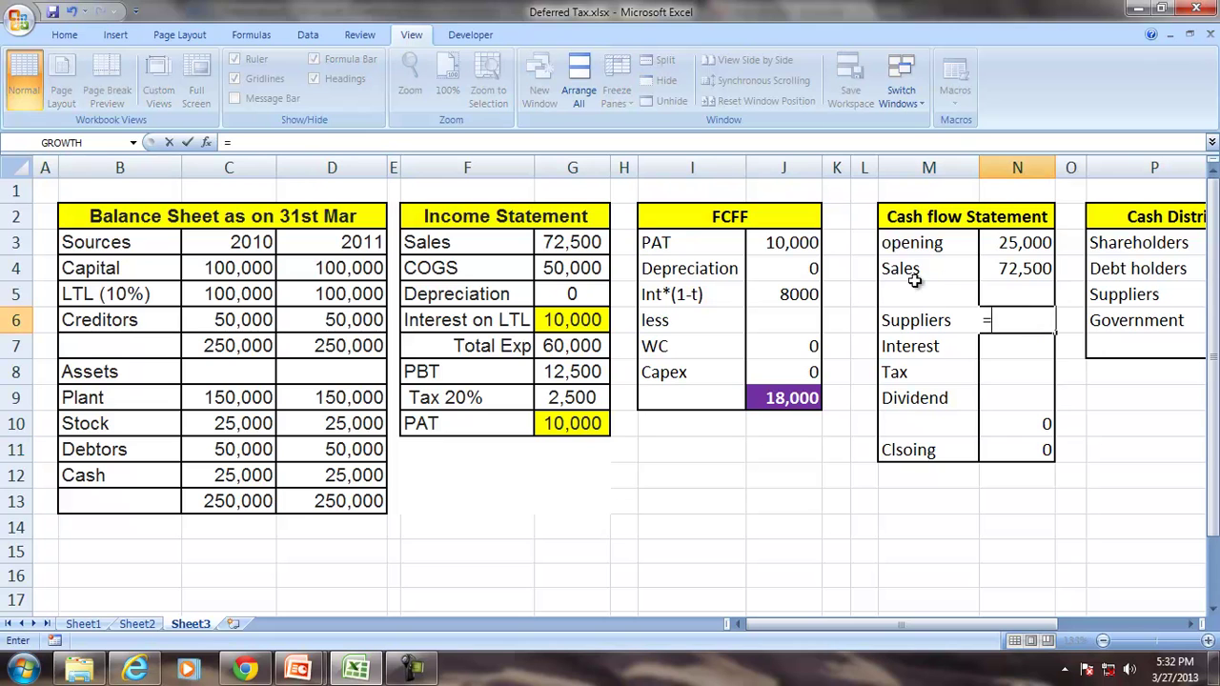
click(566, 268)
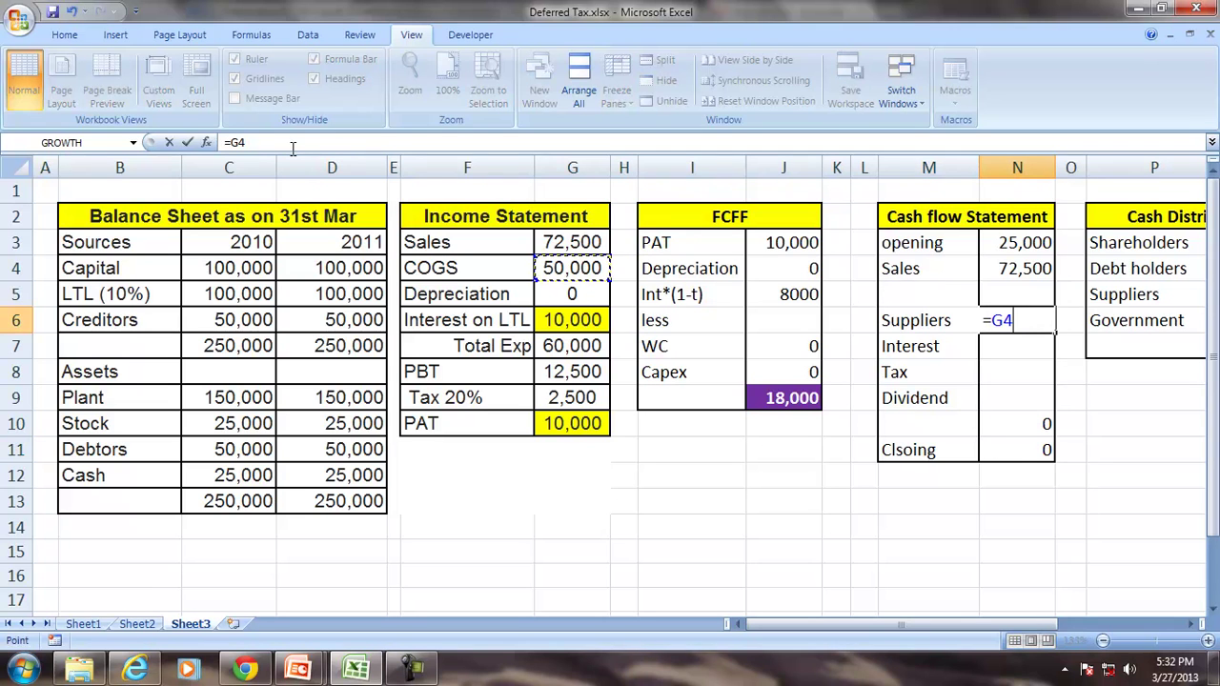
key(Return)
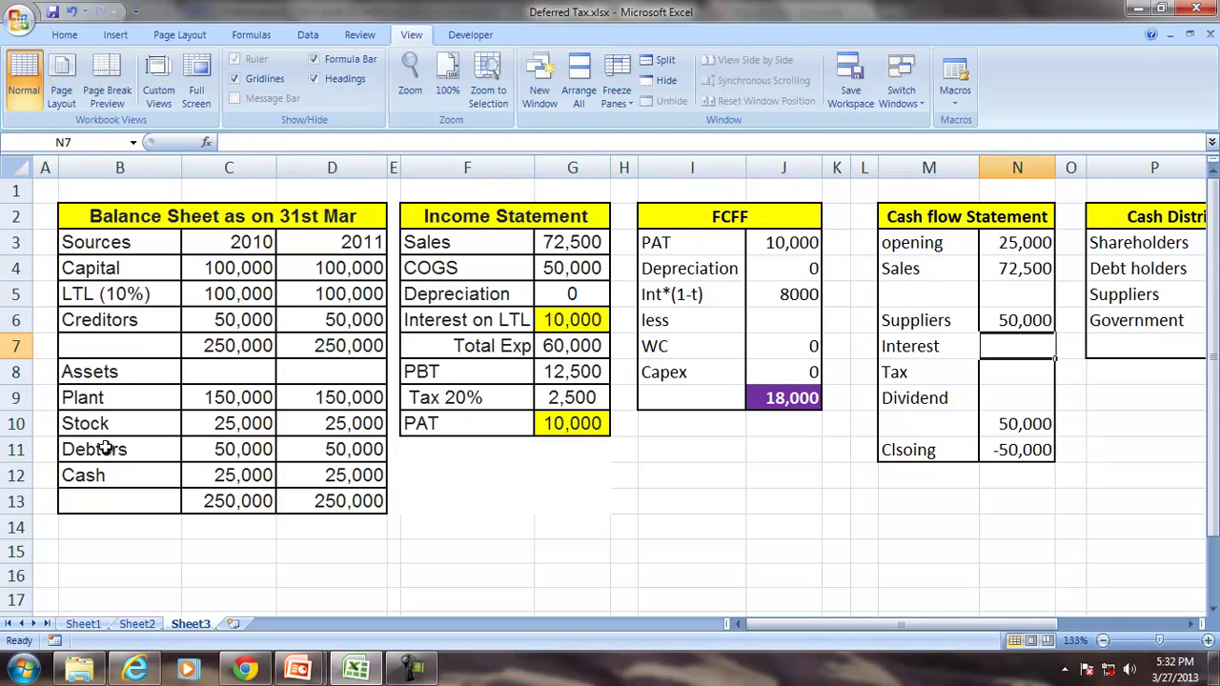
click(248, 422)
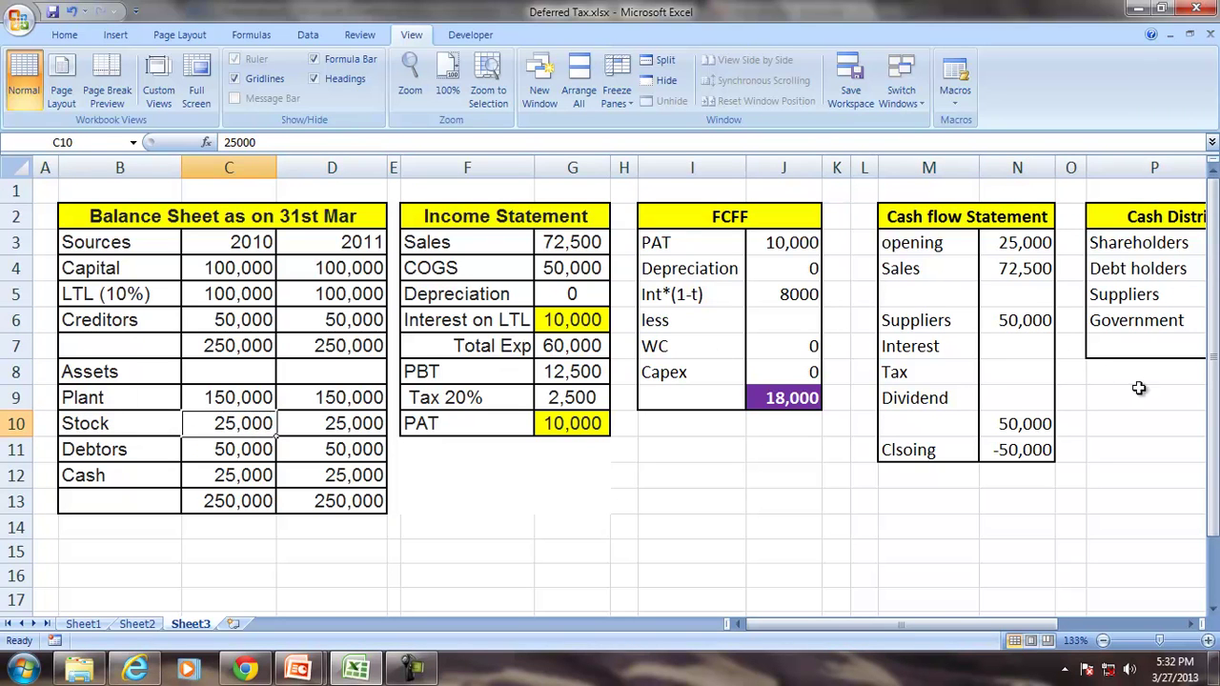
click(993, 314)
text(=)
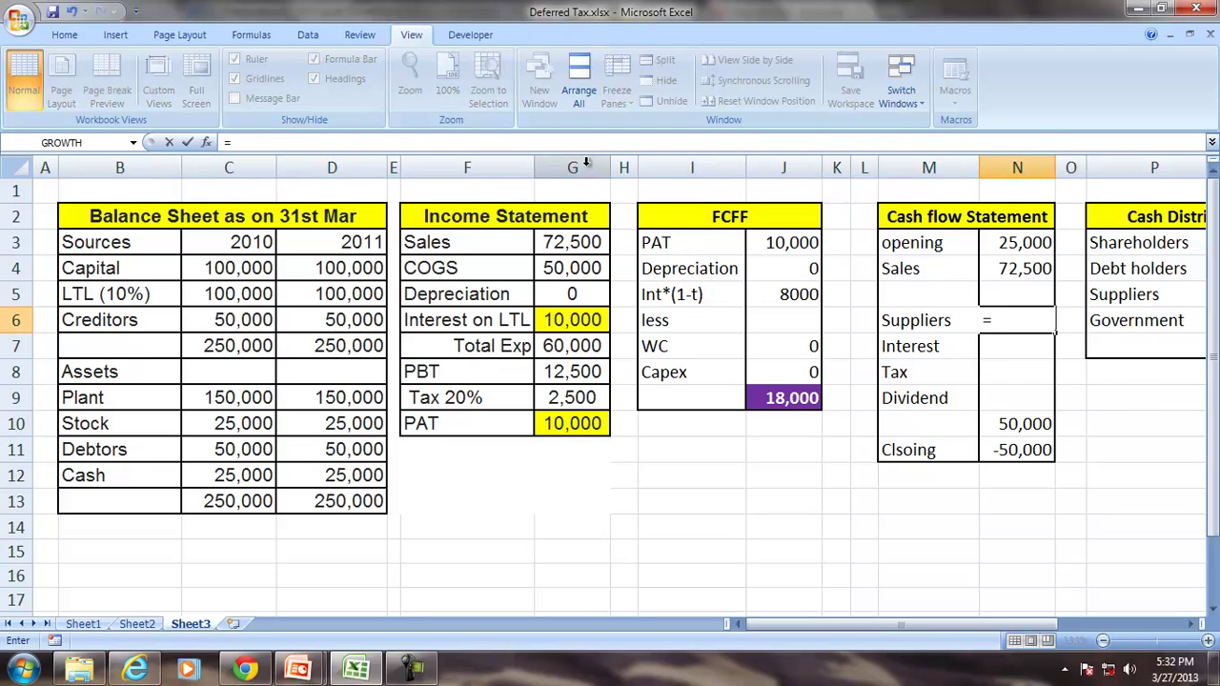
click(245, 425)
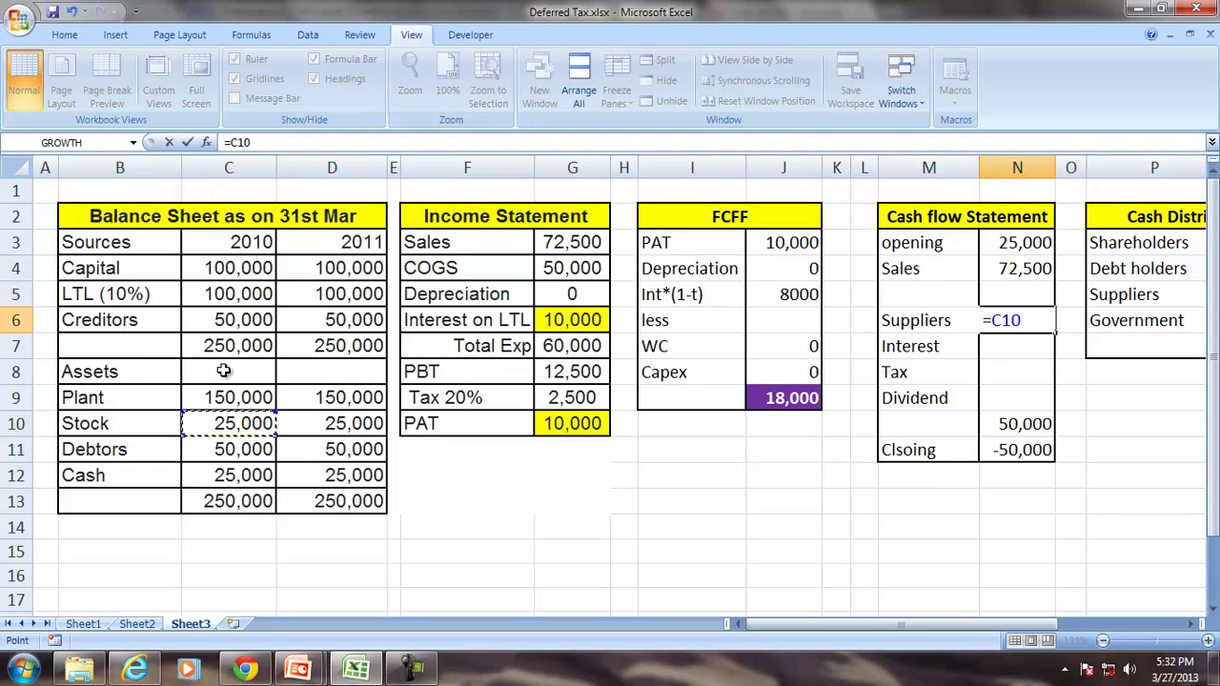
text(+)
click(563, 271)
text(-)
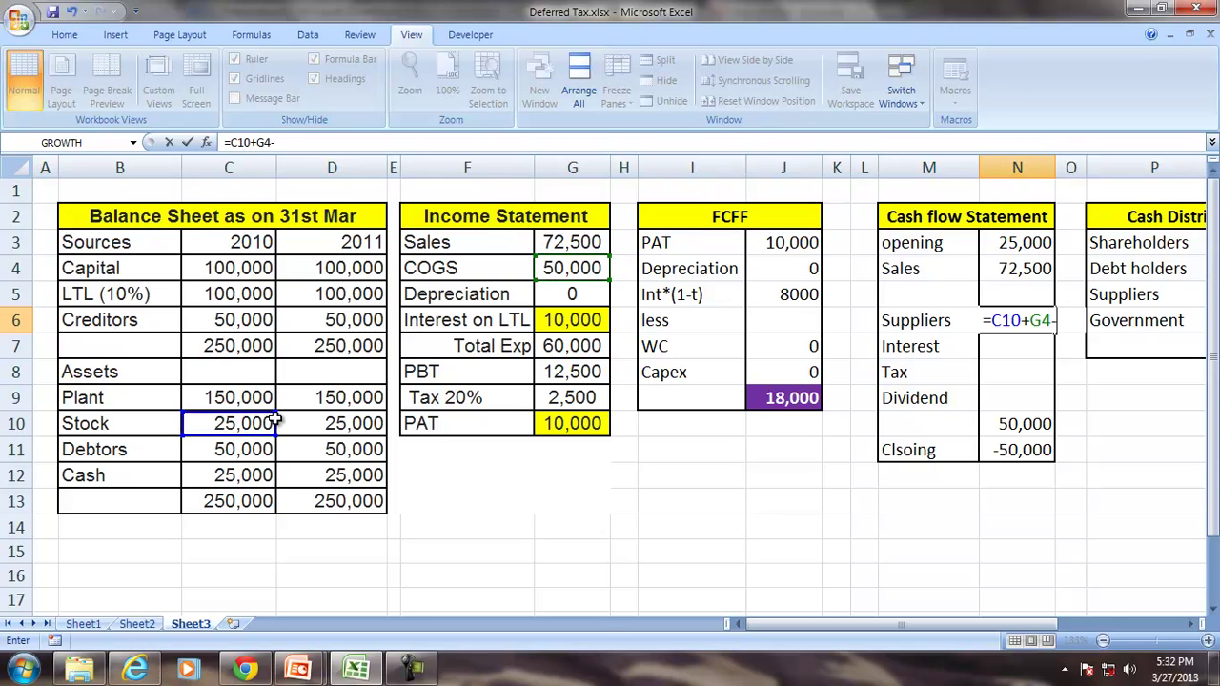
click(332, 426)
key(Return)
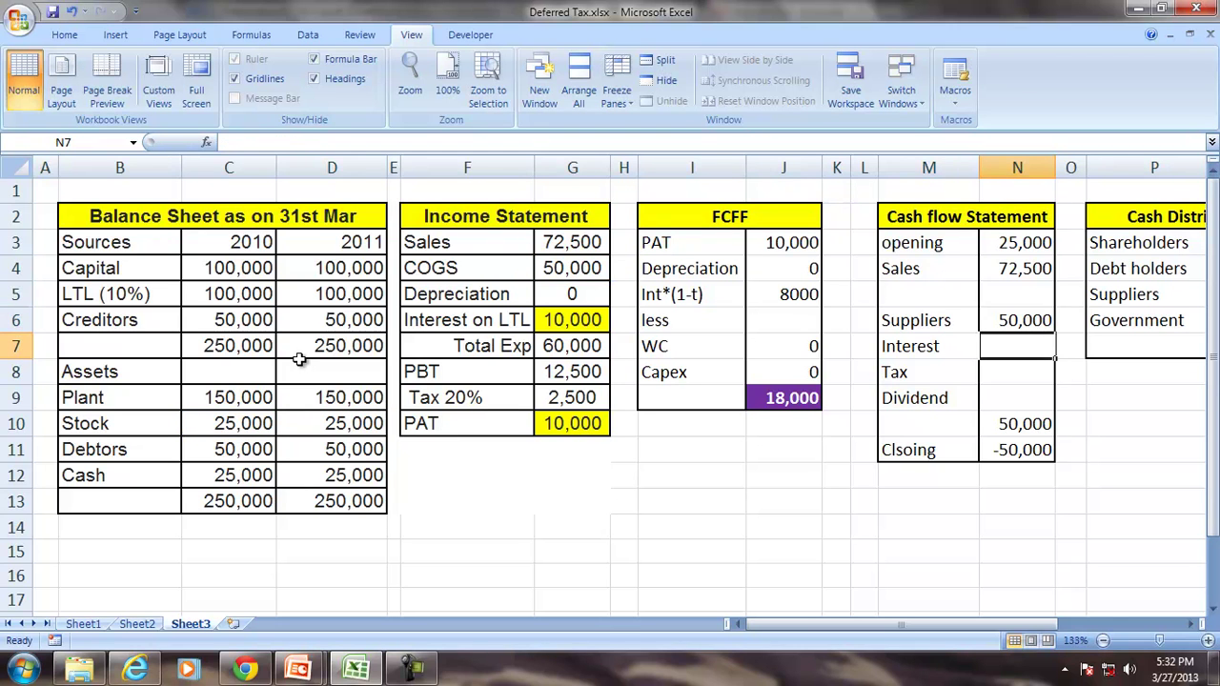
Link Interest, Tax and Dividend rows to the income statement's 10,000, 2,500 and 10,000 PAT.
text(=)
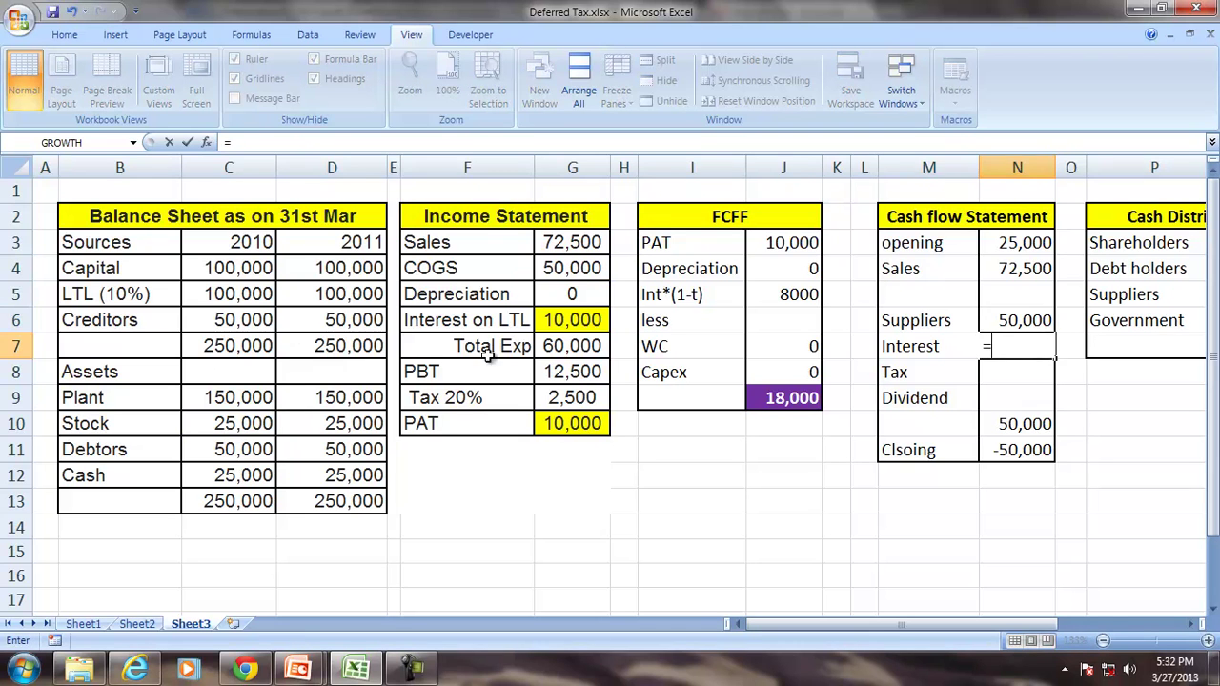
click(583, 320)
key(Return)
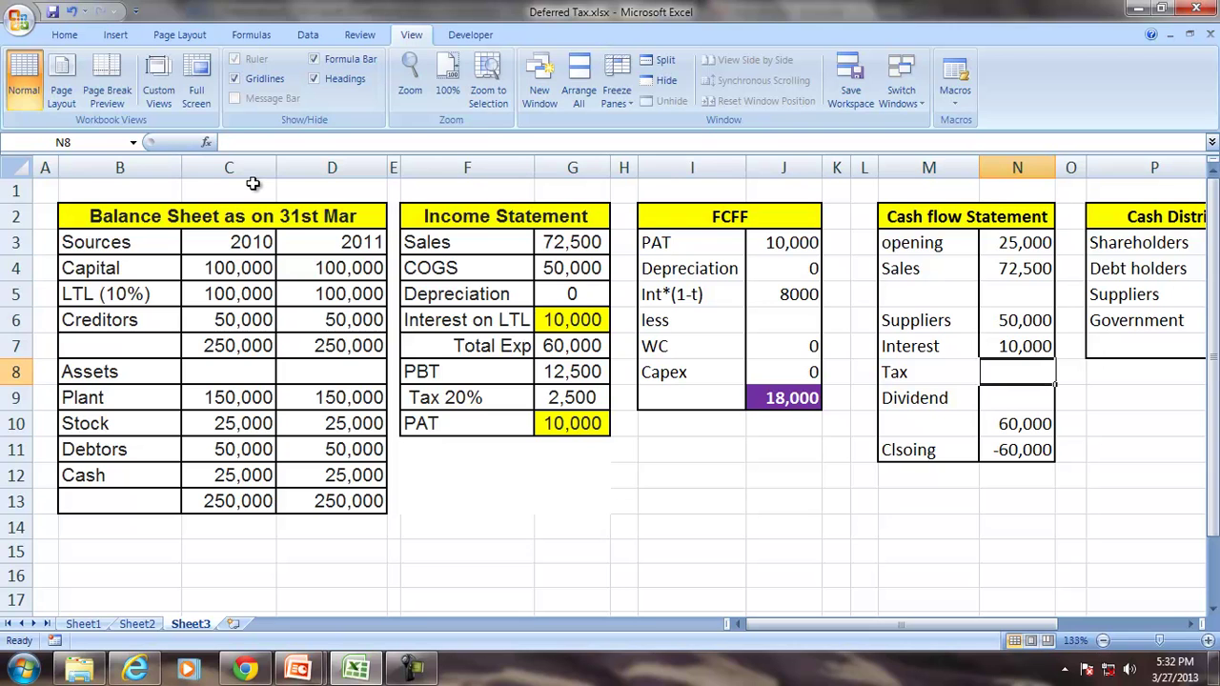
text(=)
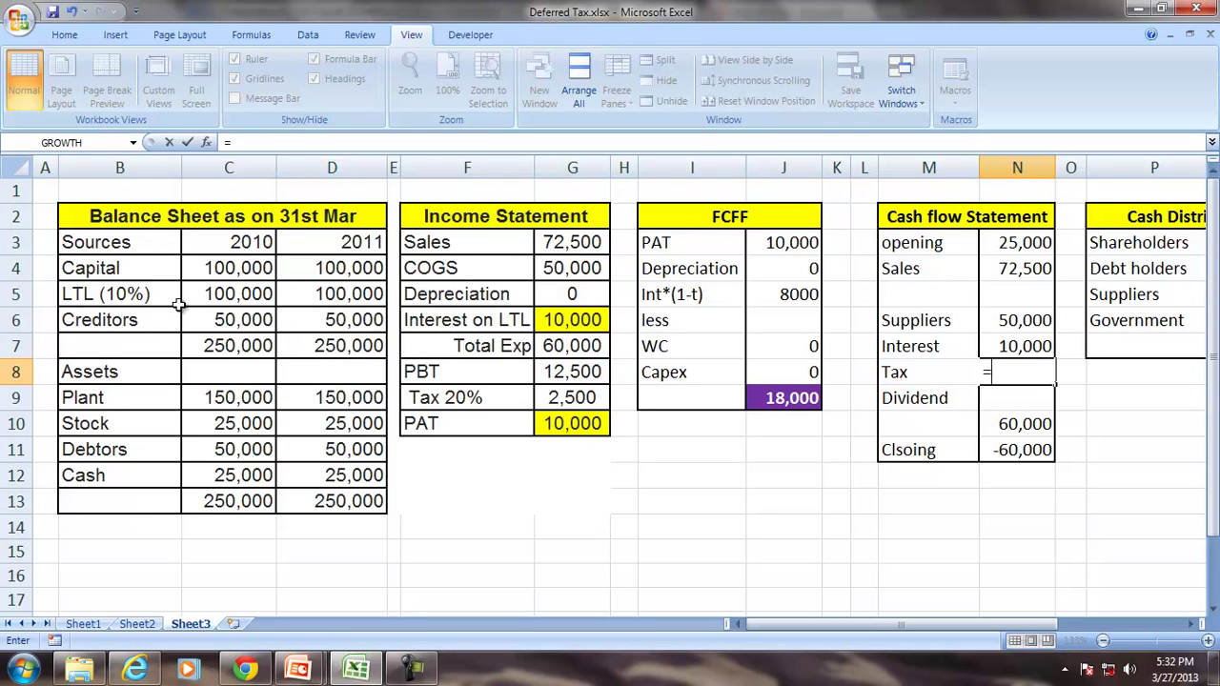
click(591, 395)
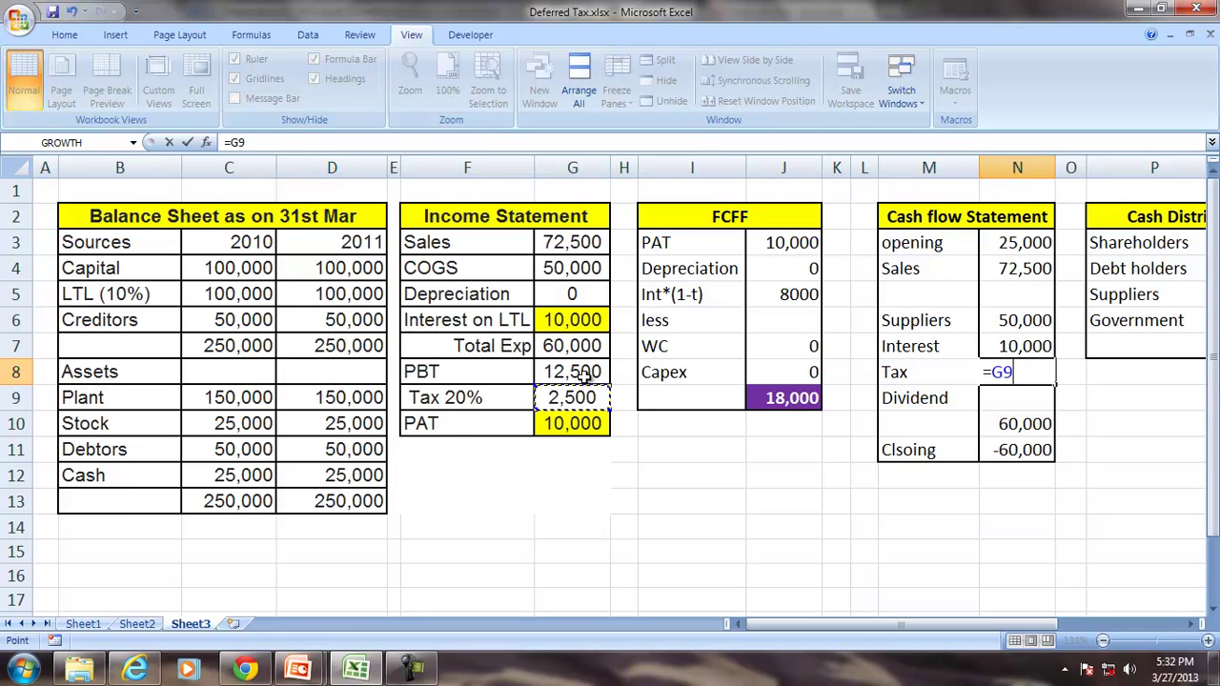
key(Return)
text(=)
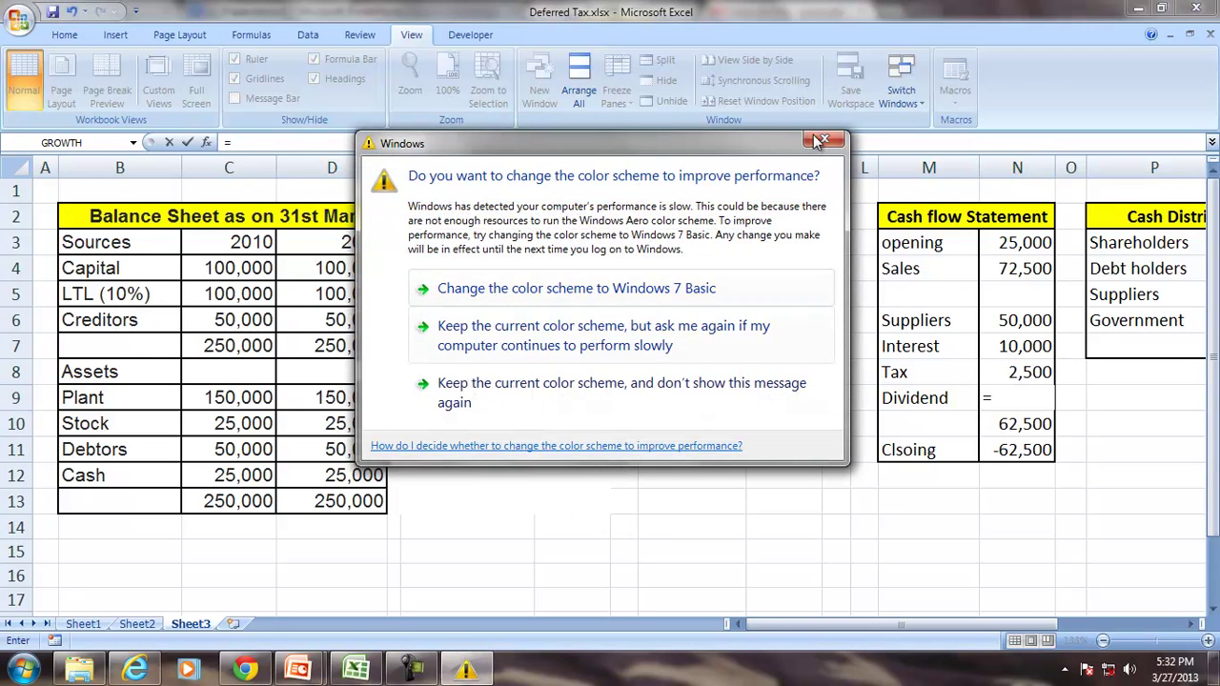
click(825, 139)
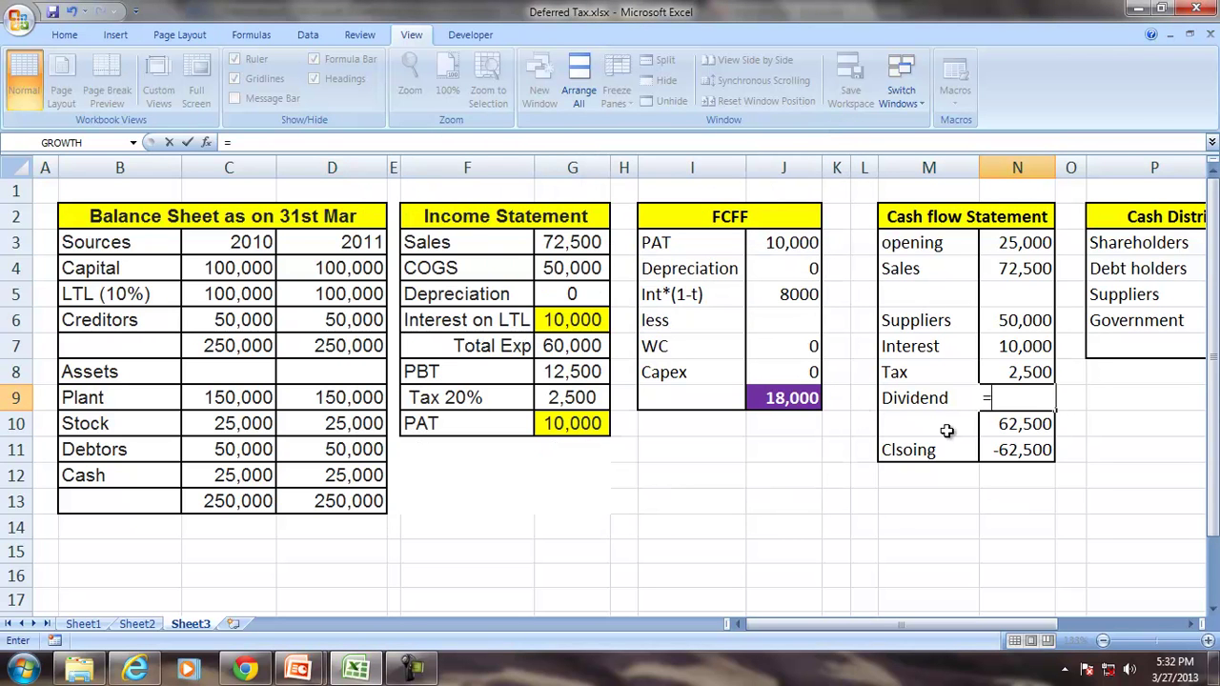
click(573, 427)
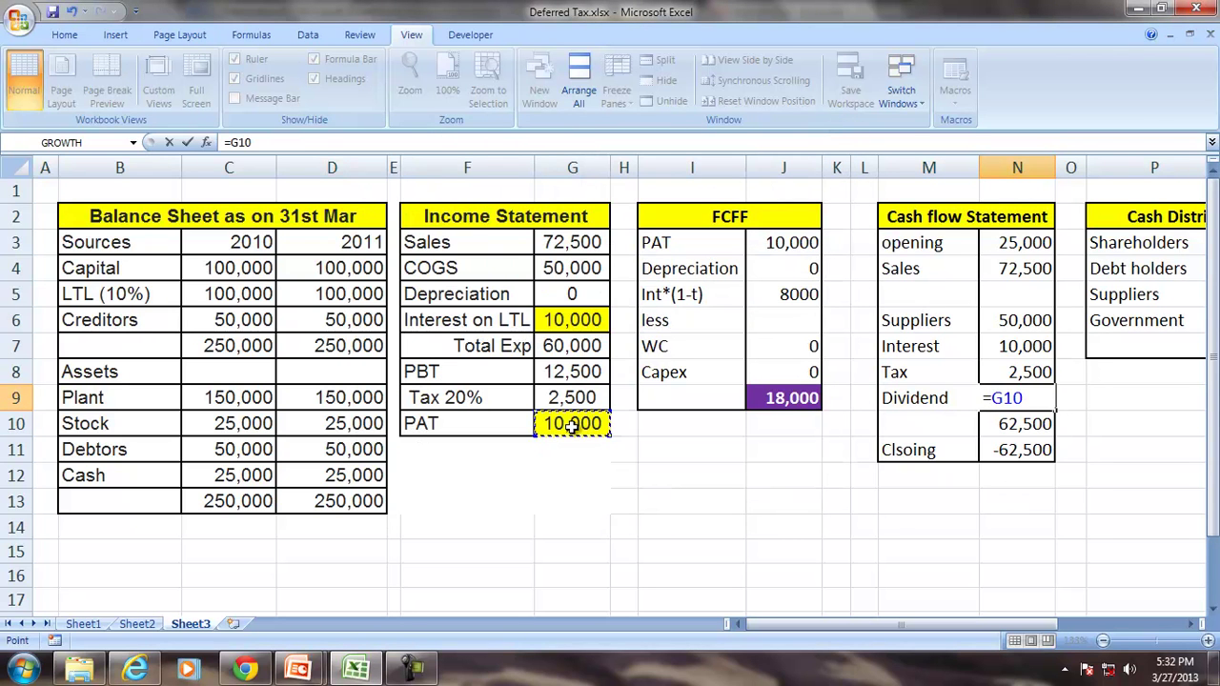
key(Return)
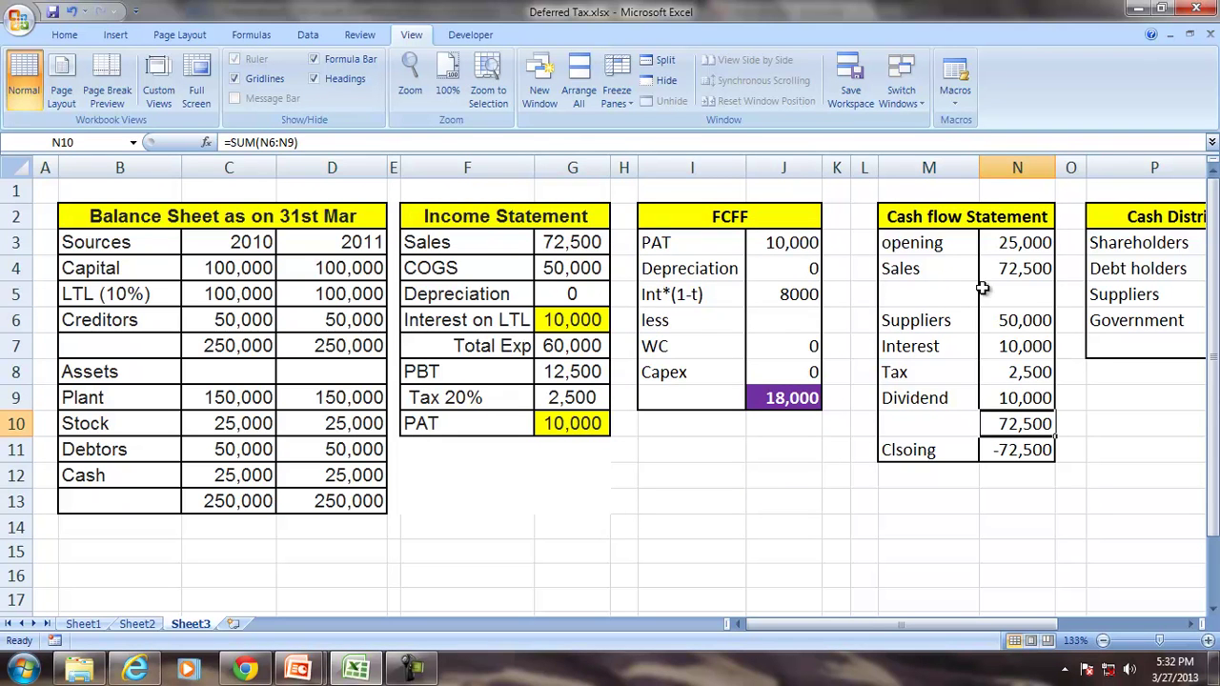
AutoSum opening cash and sales into a 97,500 subtotal, giving closing cash of 25,000.
drag(1009, 243, 1014, 269)
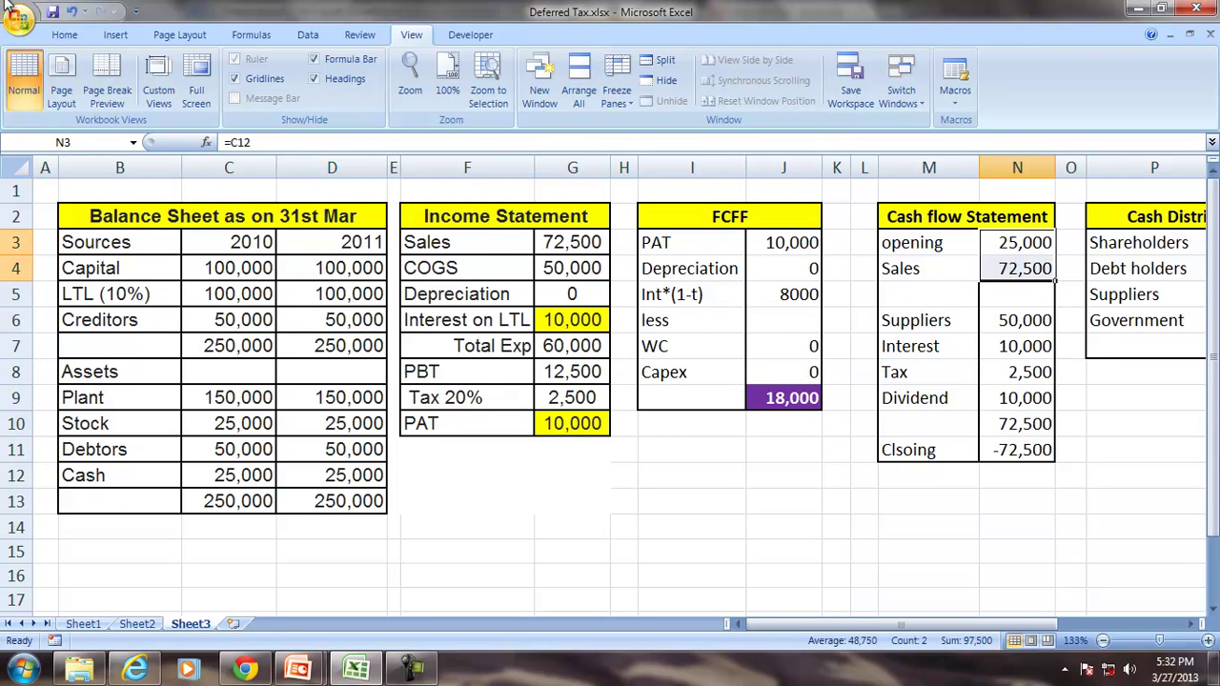
click(64, 34)
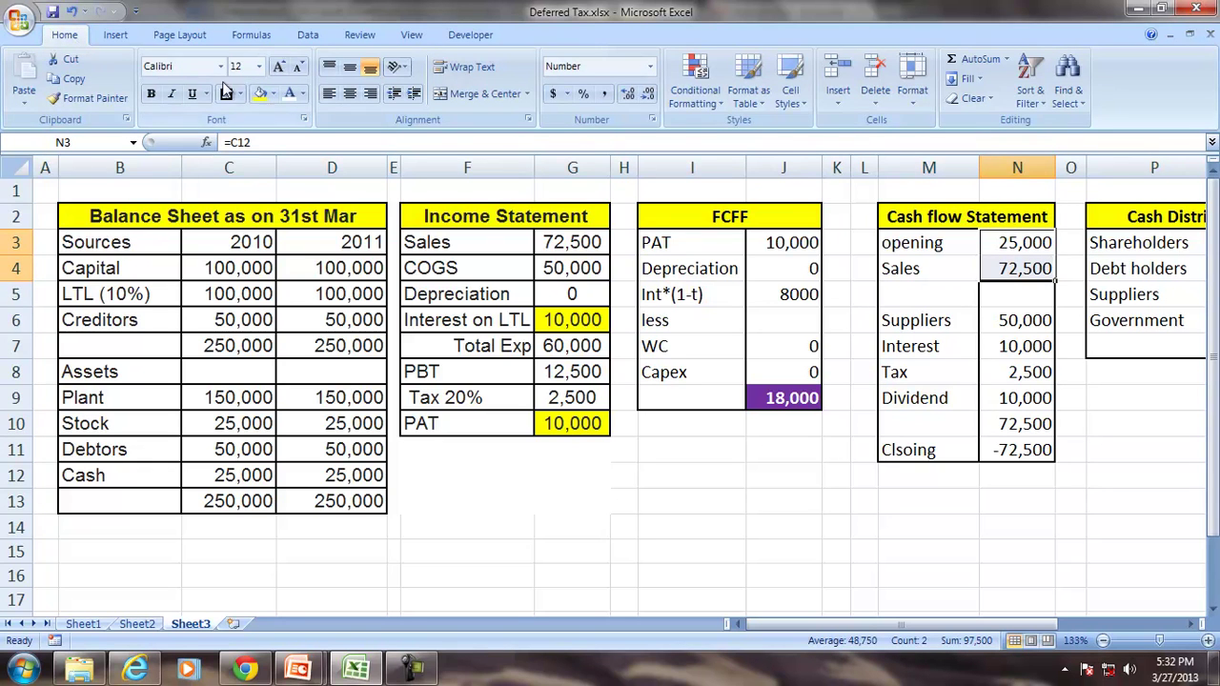
click(972, 60)
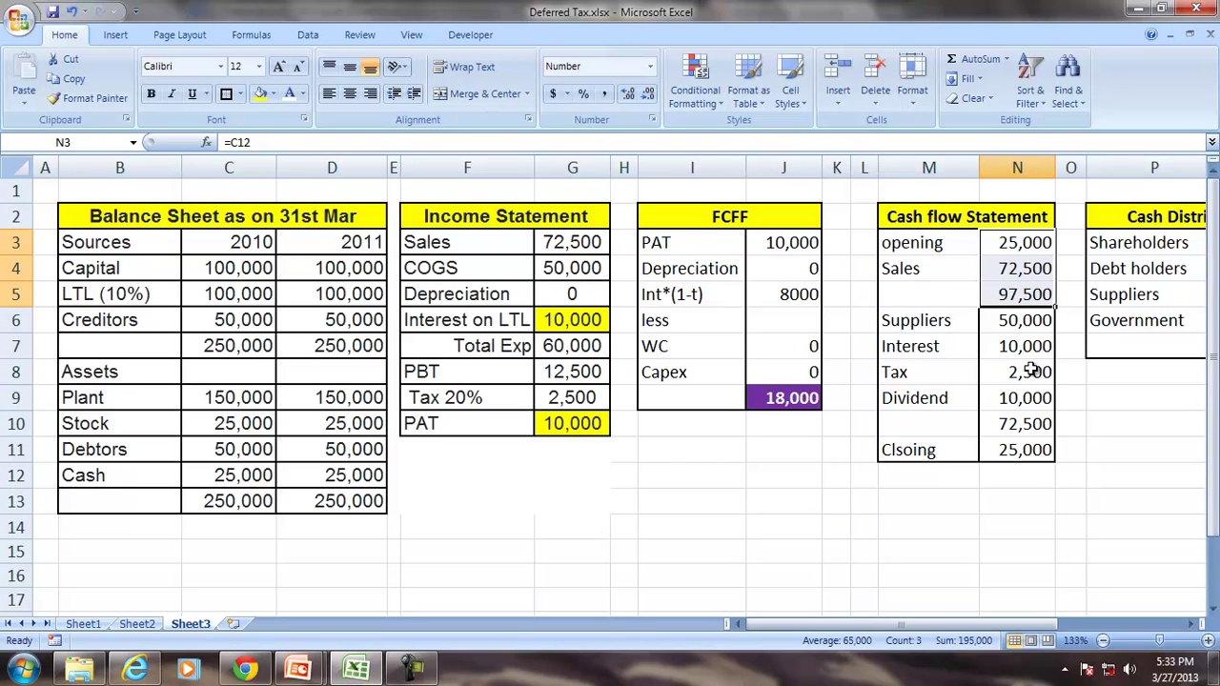
click(1022, 424)
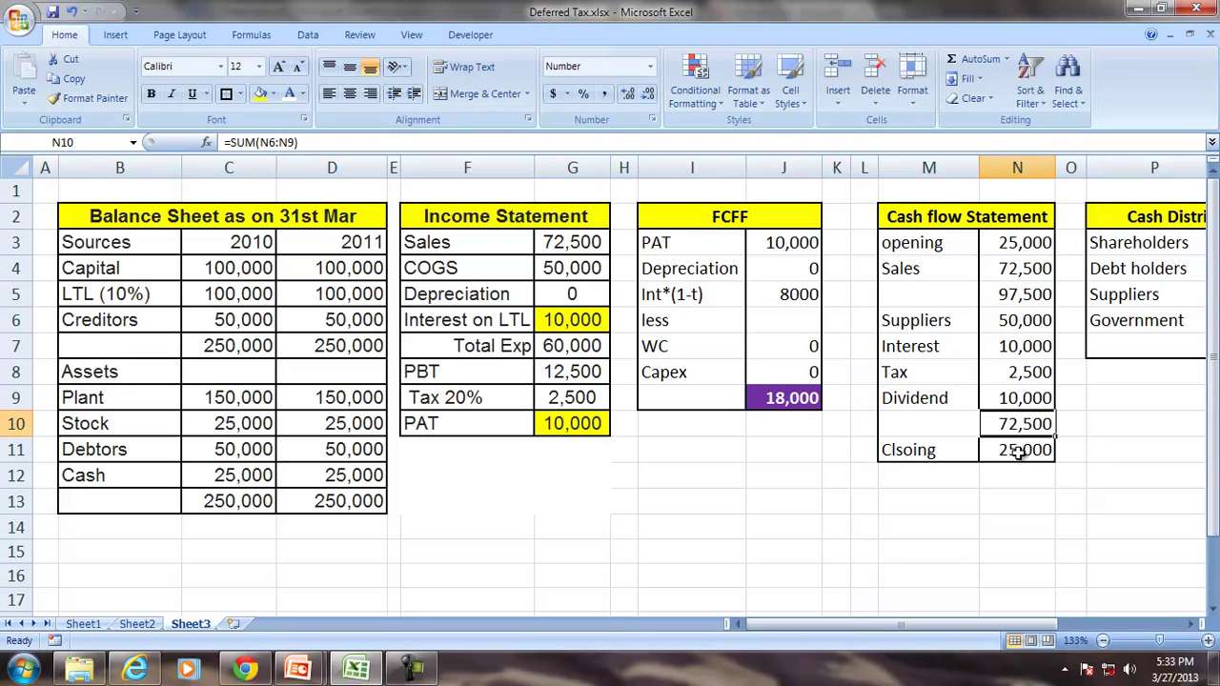
click(1009, 452)
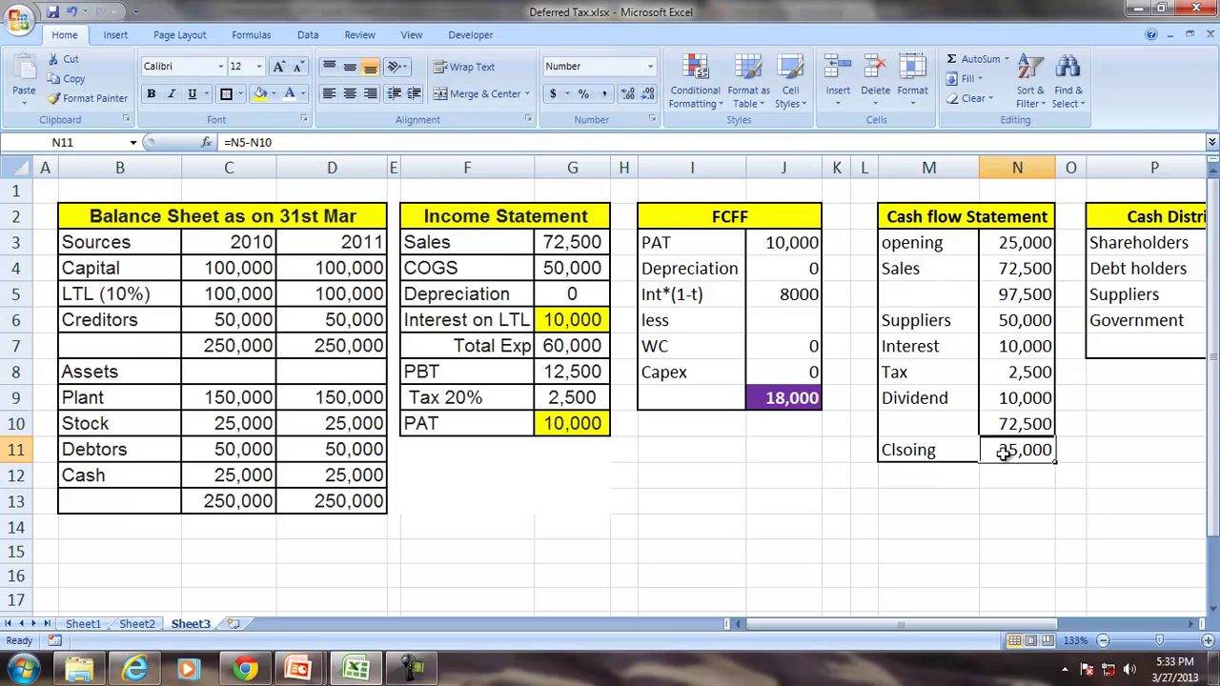
Correct the misspelled 'Clsoing' label to 'Closing' and review the FCFF and closing totals.
click(905, 450)
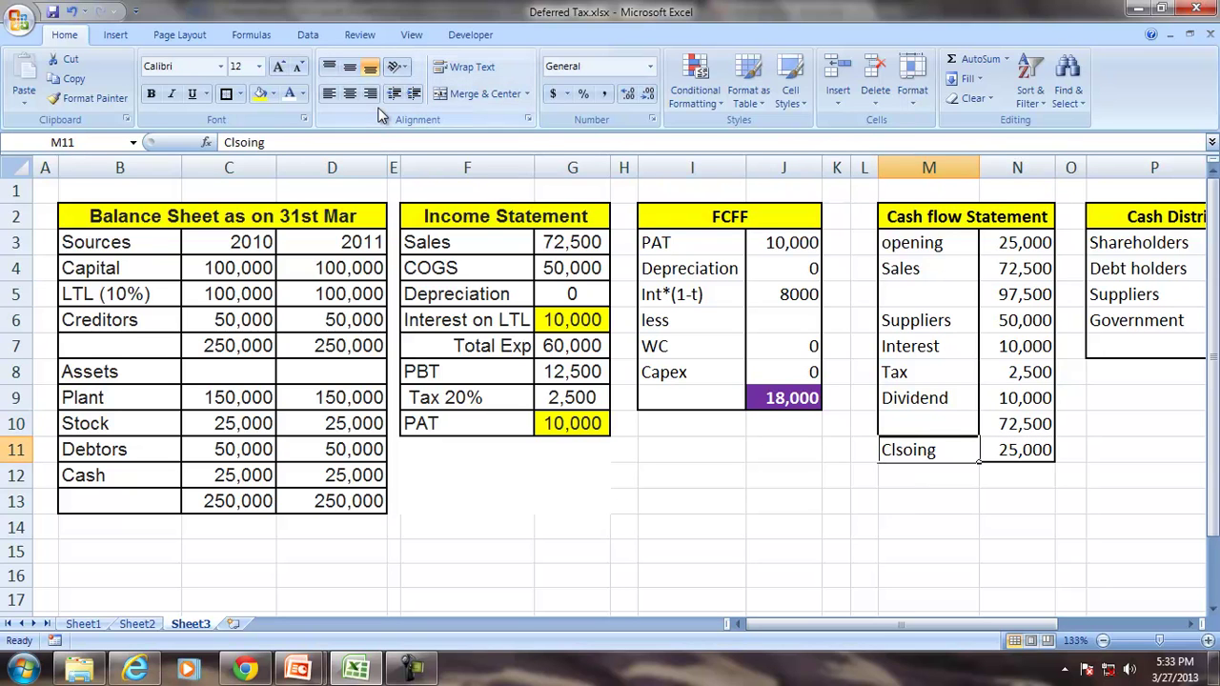
text(Clsoing)
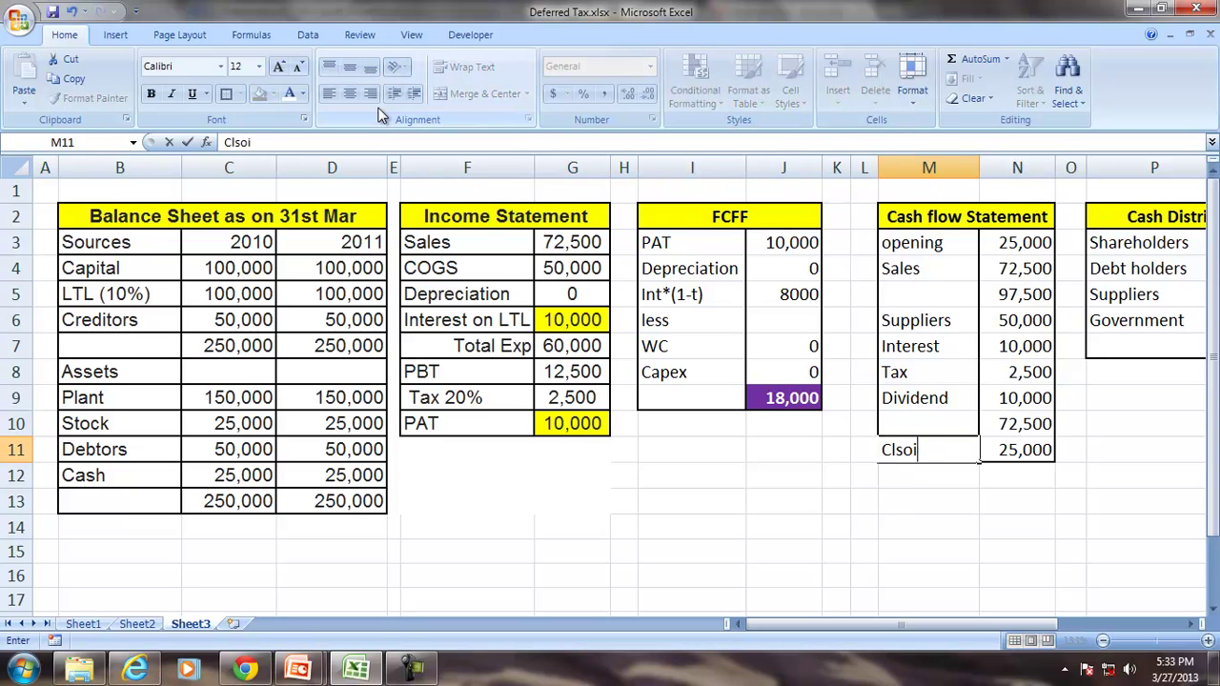
key(BackSpace)
key(BackSpace)
key(BackSpace)
text(osing)
key(Return)
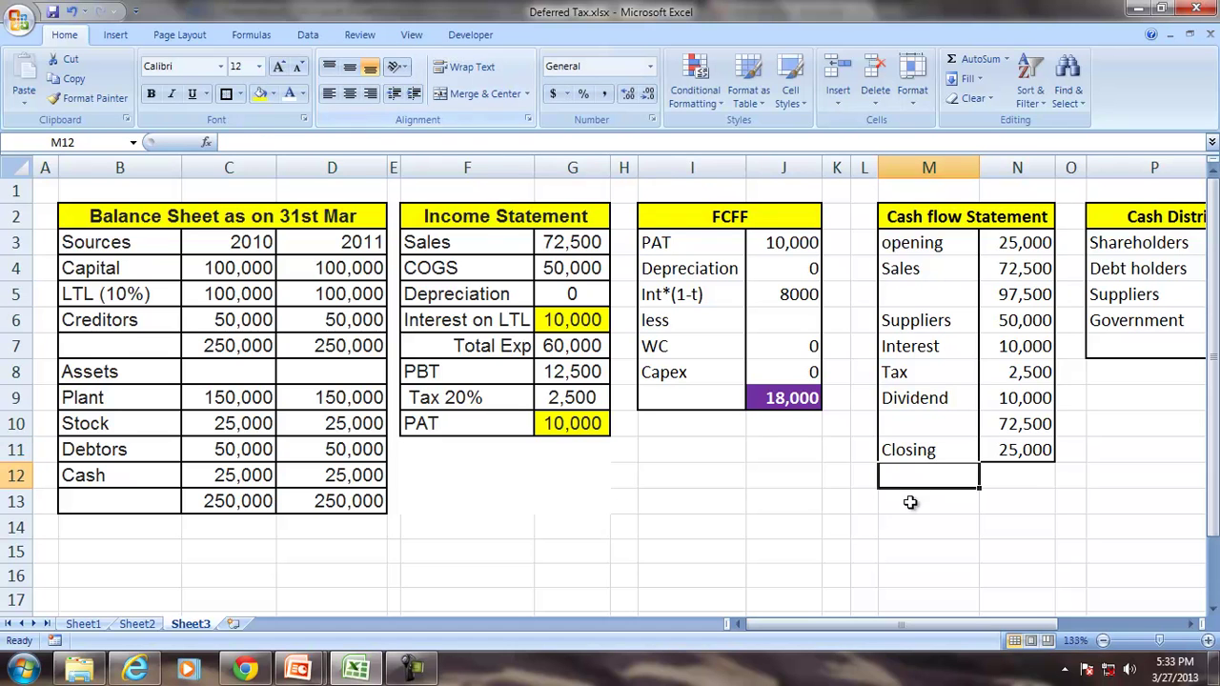
click(777, 397)
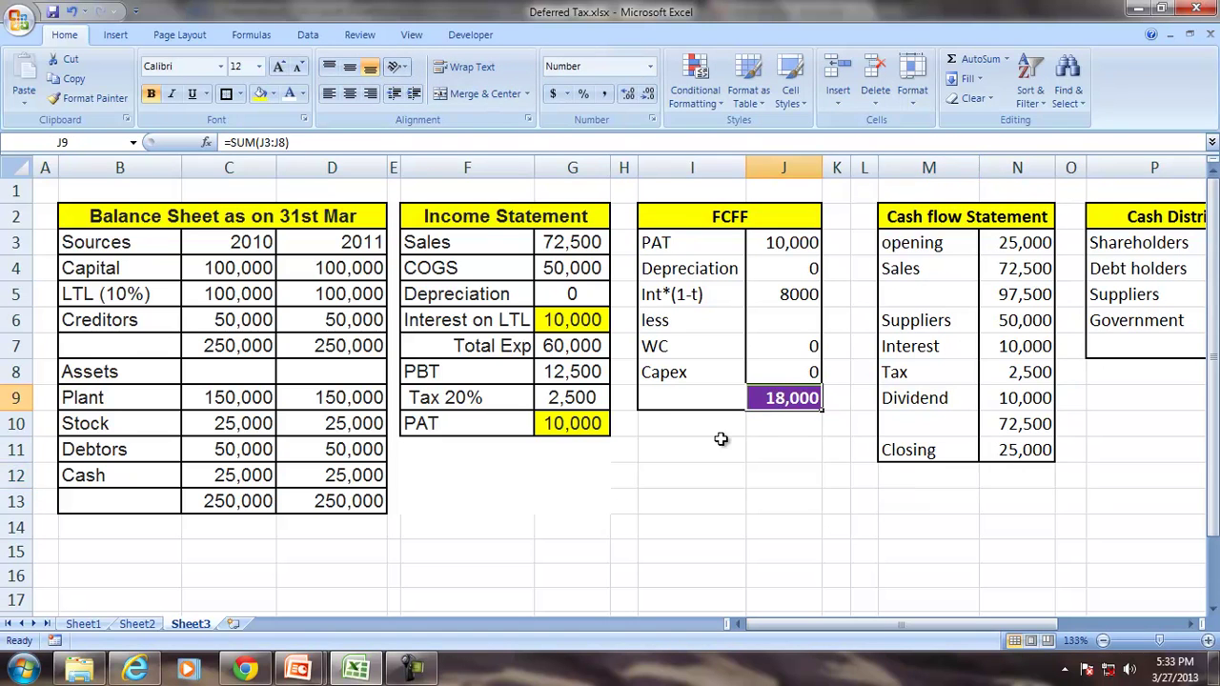
click(1021, 450)
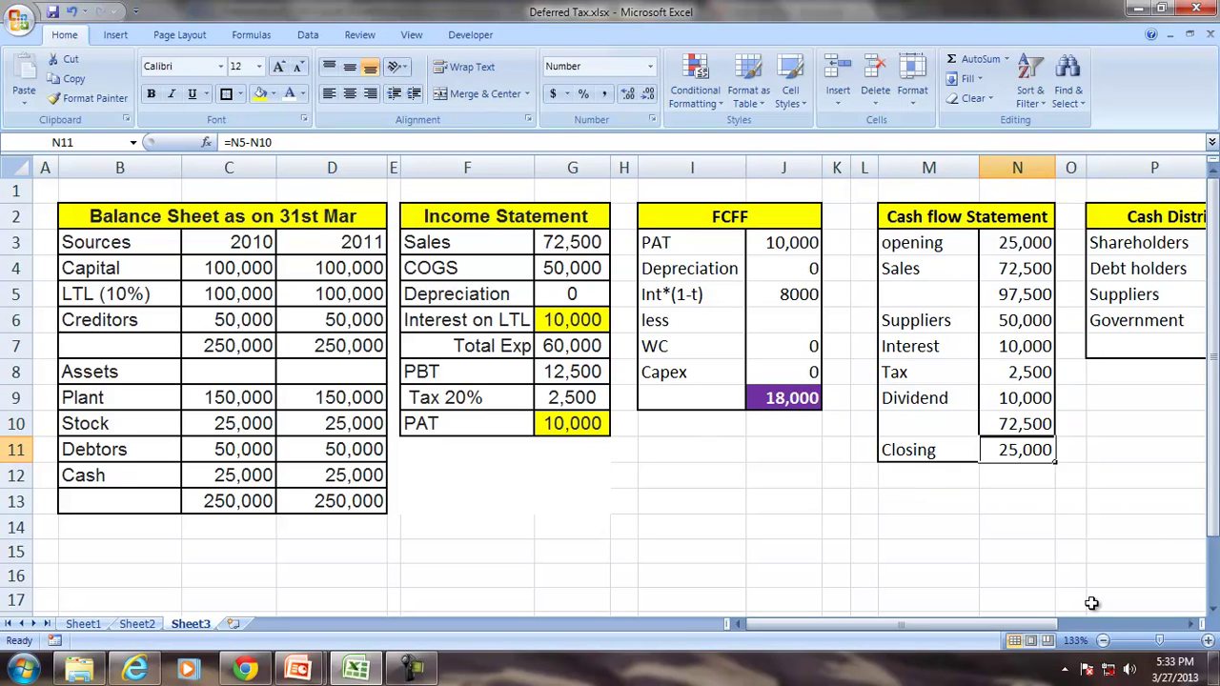
click(1014, 270)
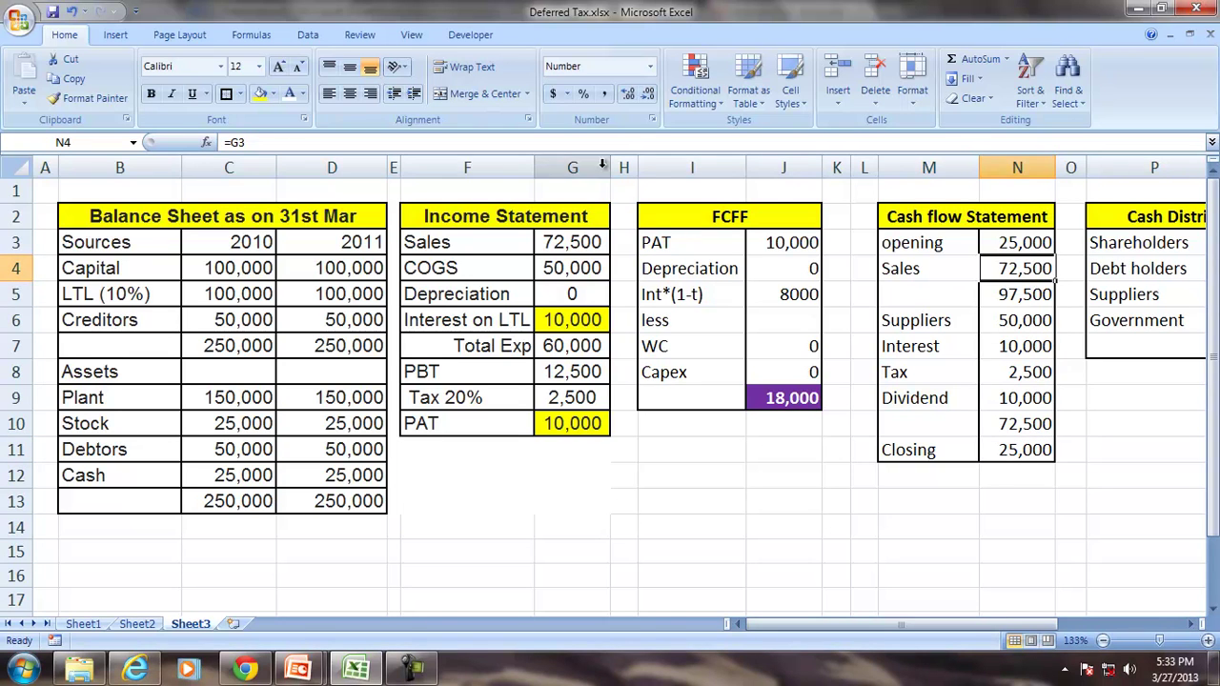
right_click(837, 169)
Delete the empty column K and bring the Cash Distribution table into view.
click(883, 286)
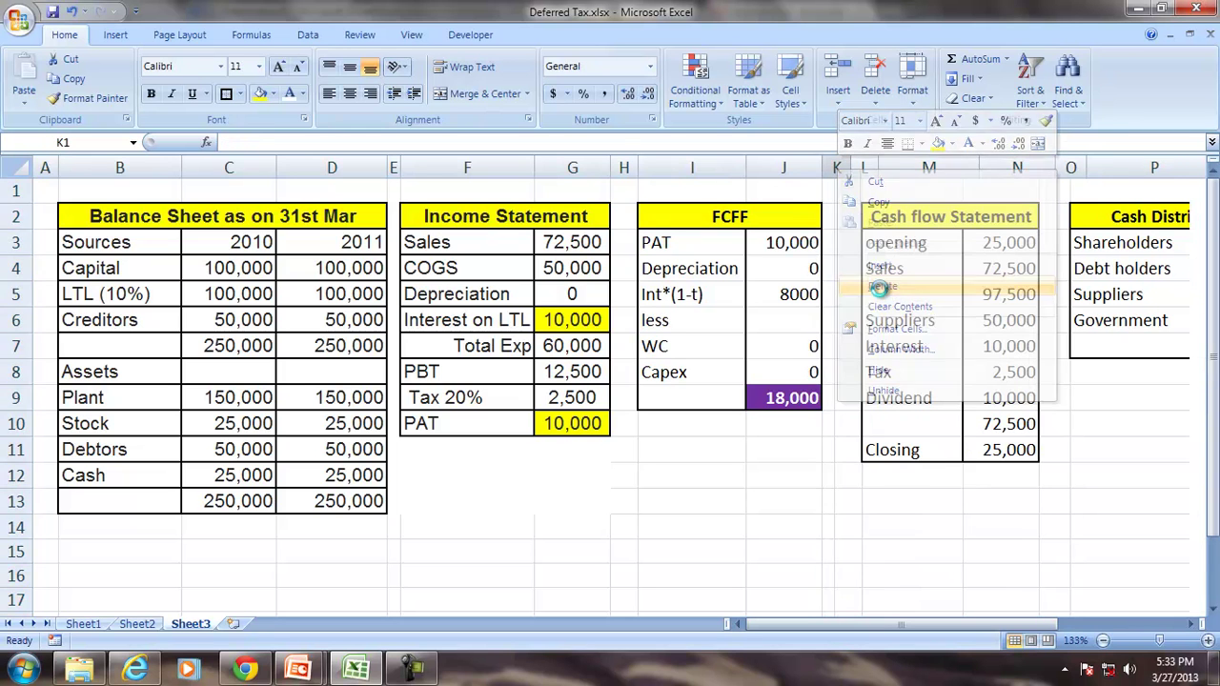
click(1191, 625)
click(1191, 624)
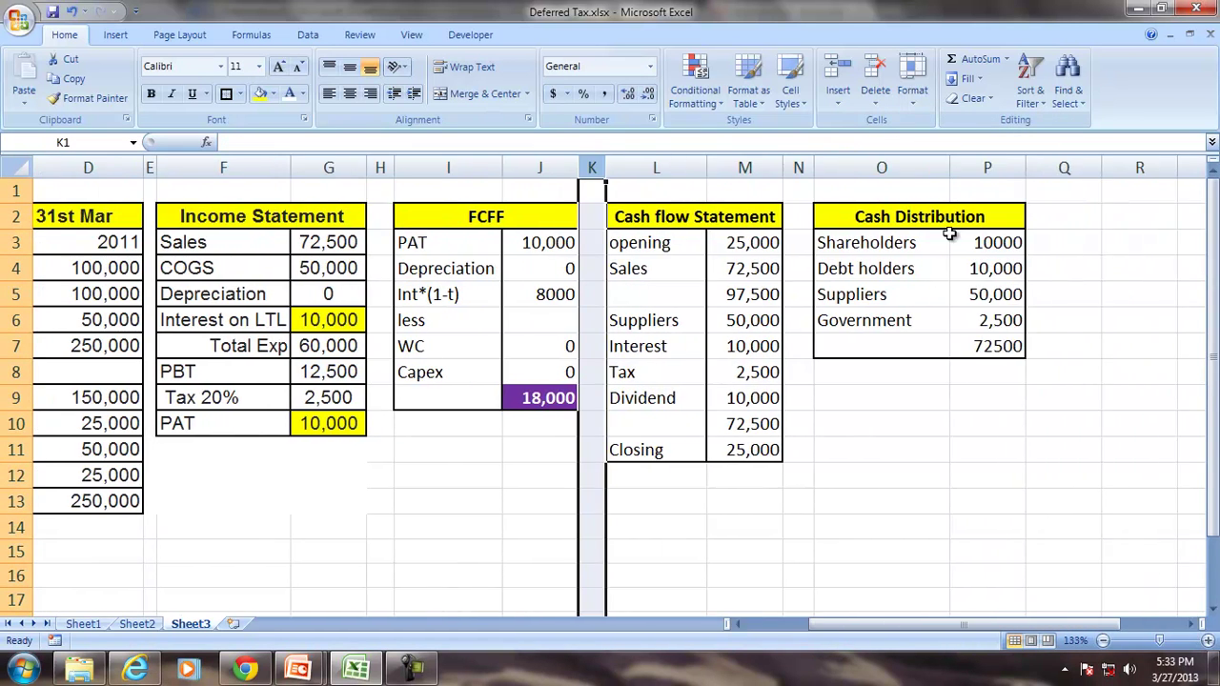
Trace precedents for the Shareholders, Debt holders, Suppliers and Government amounts totalling 72,500.
click(980, 242)
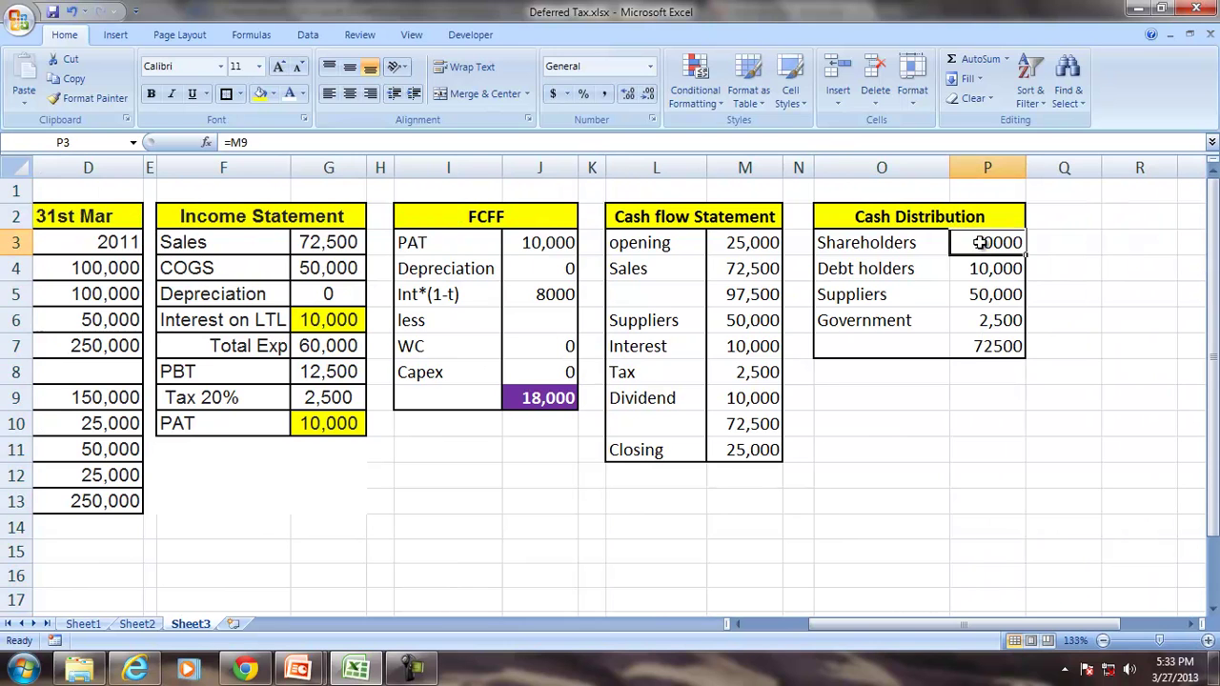
click(250, 34)
click(677, 60)
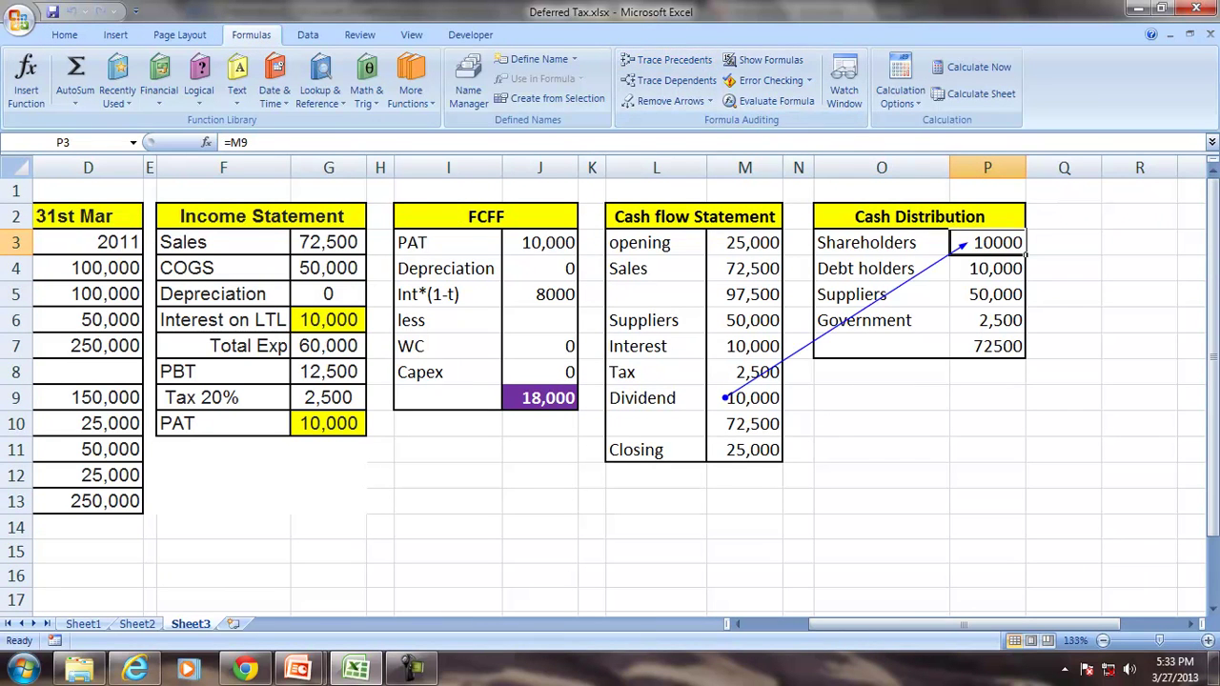
click(991, 268)
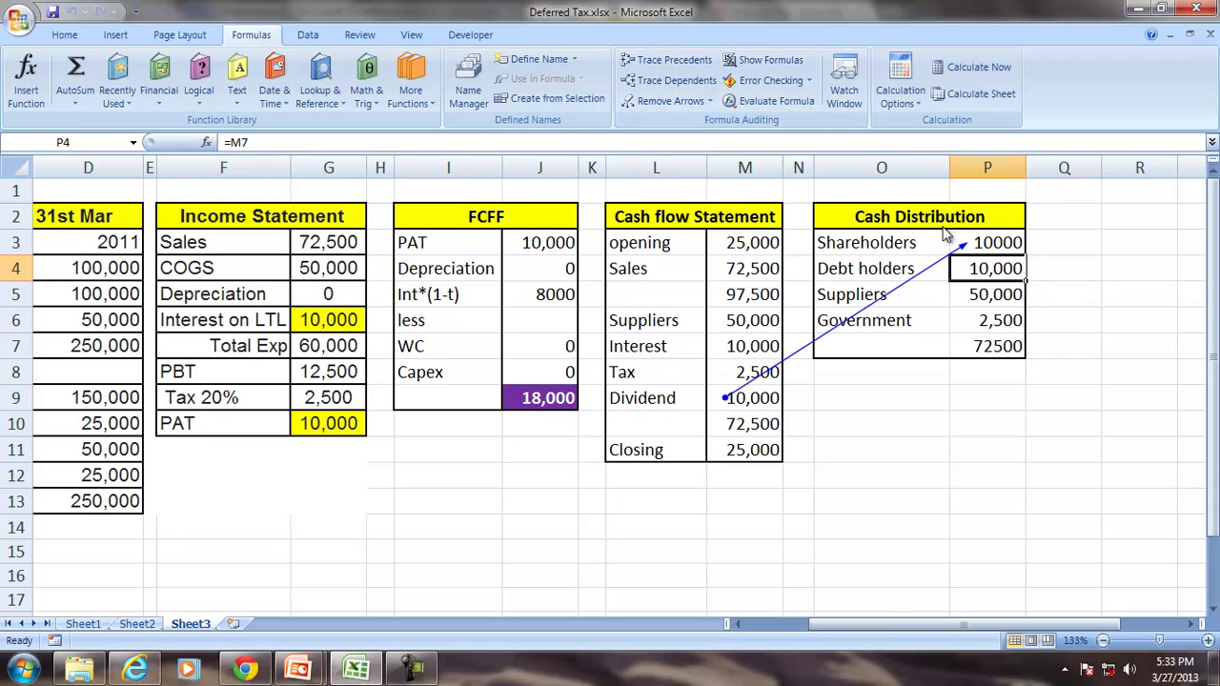
click(699, 61)
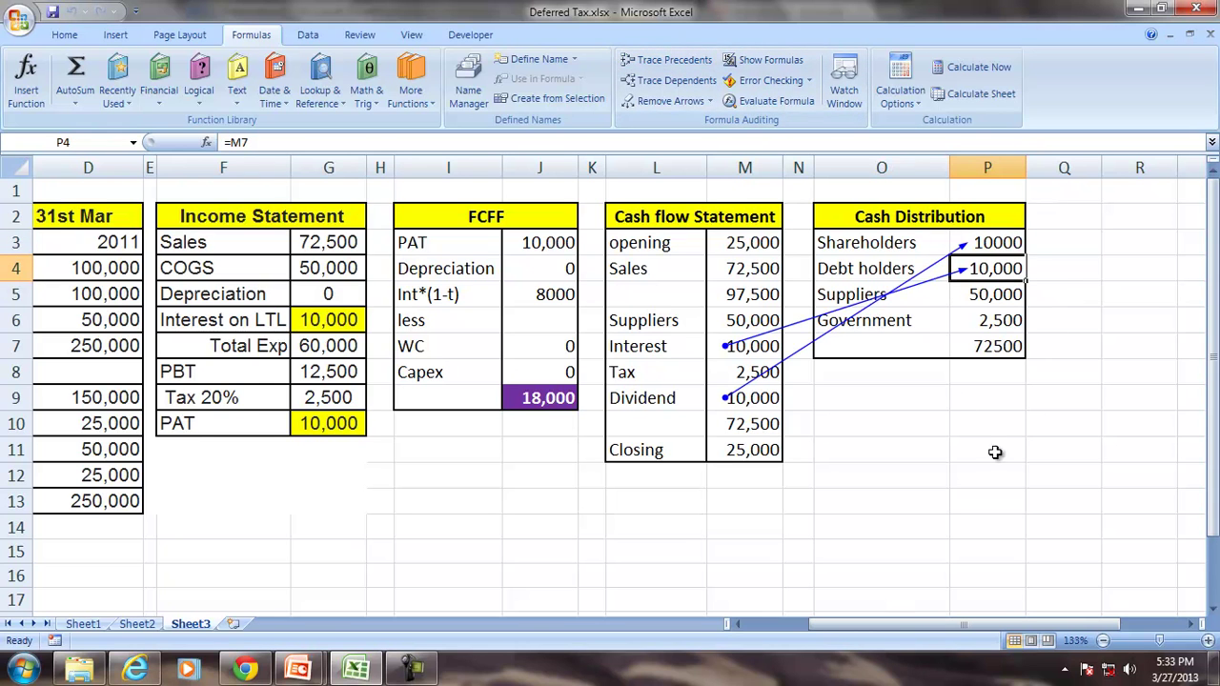
click(991, 296)
click(675, 60)
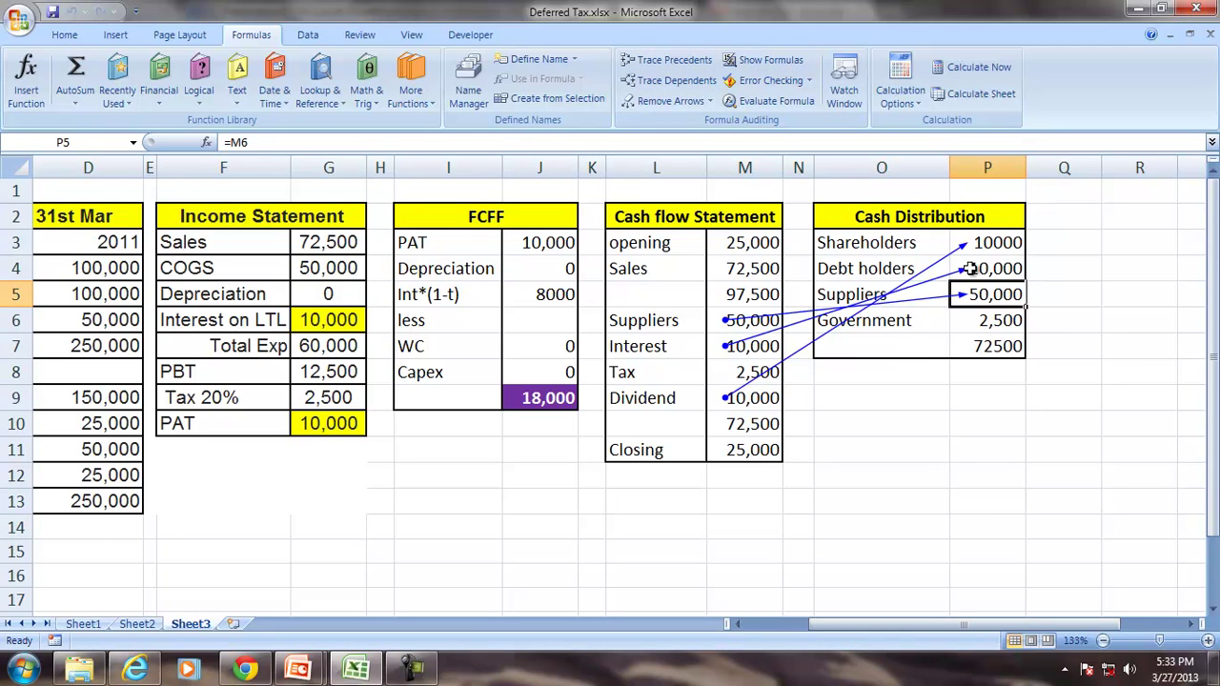
click(968, 320)
click(675, 61)
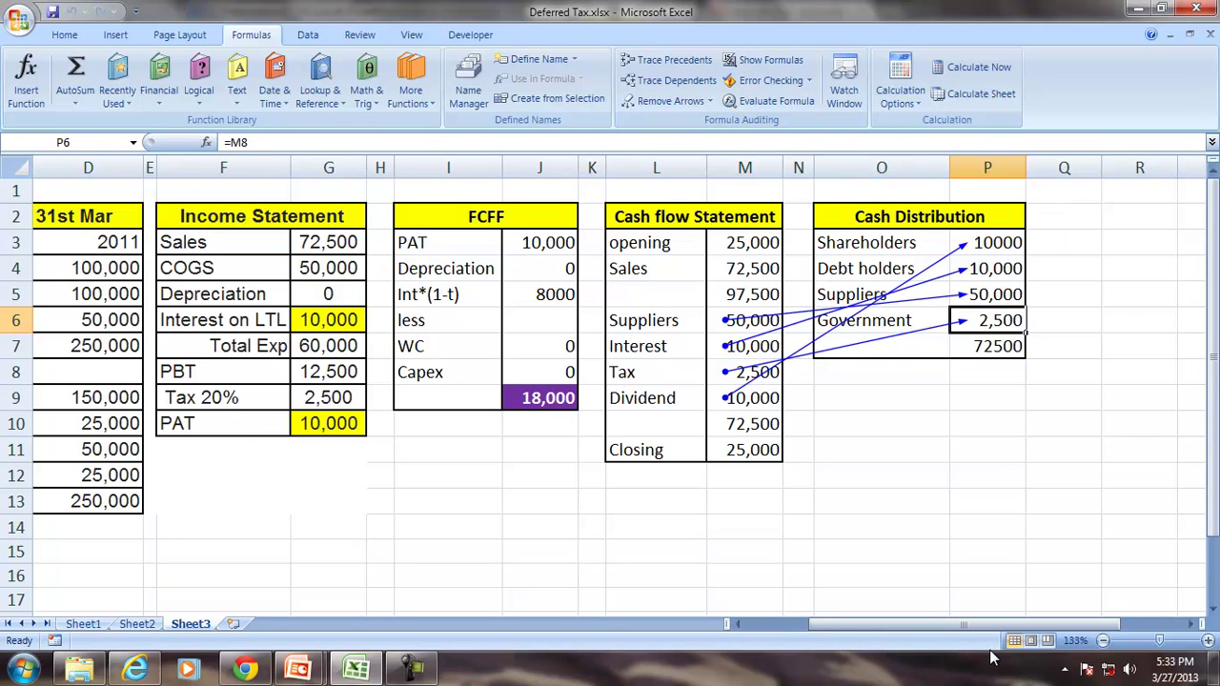
click(994, 349)
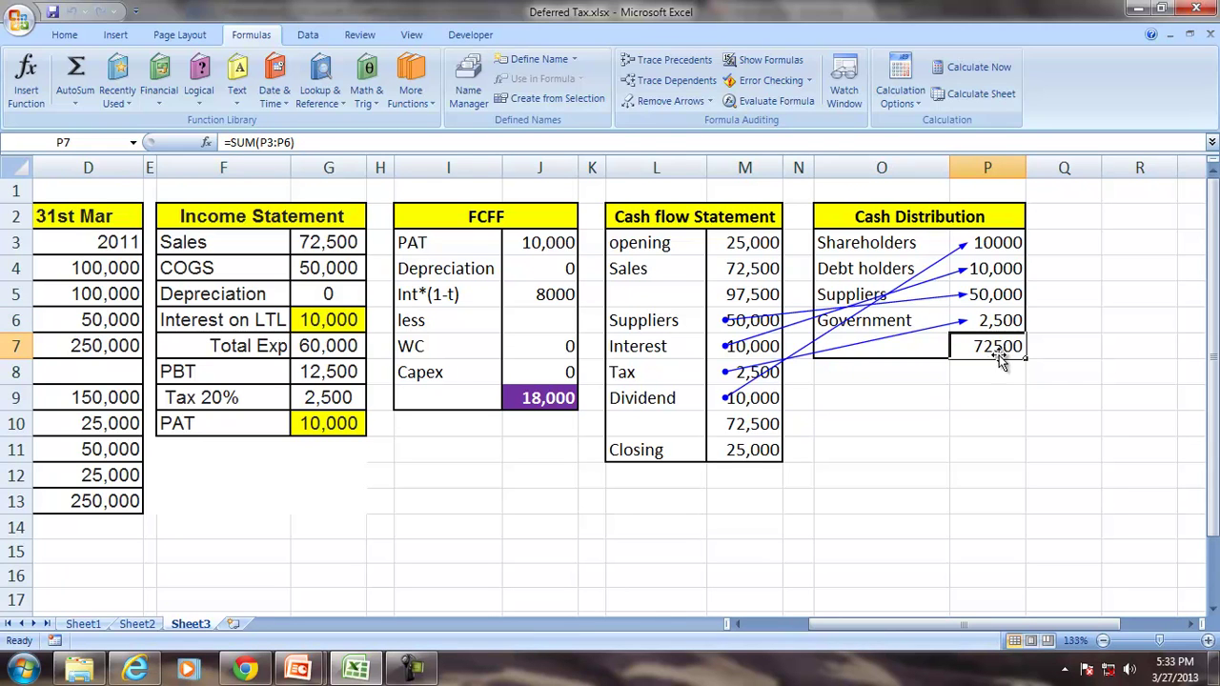
click(725, 270)
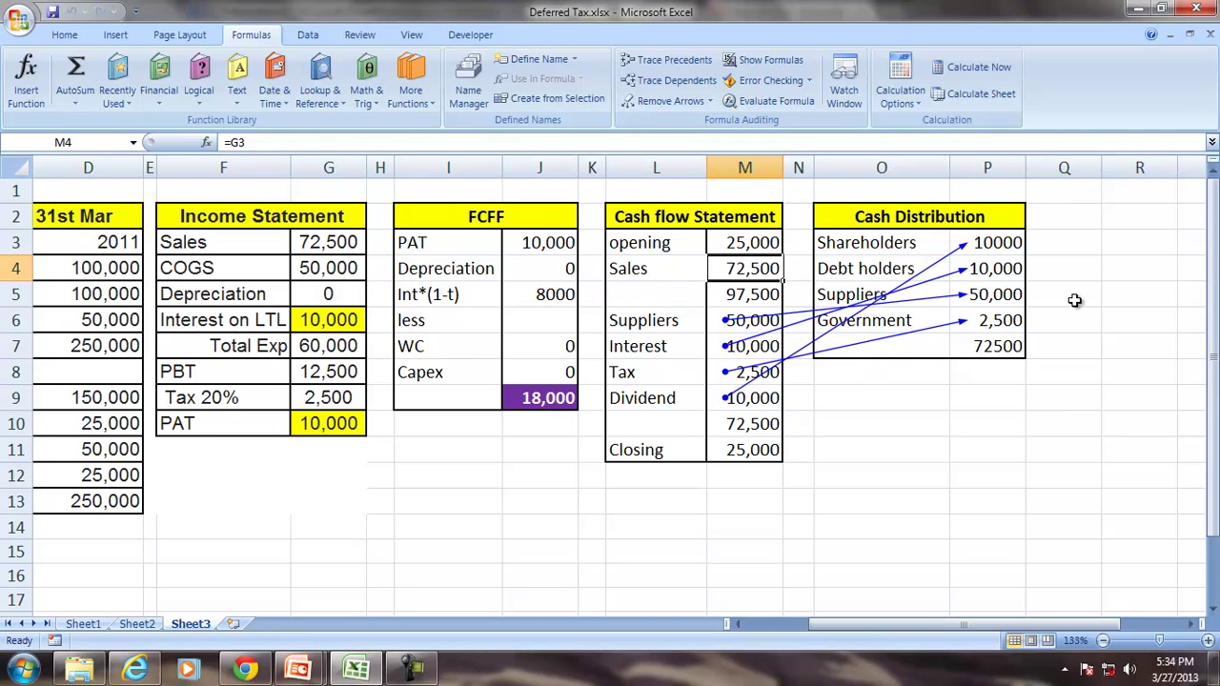
click(997, 345)
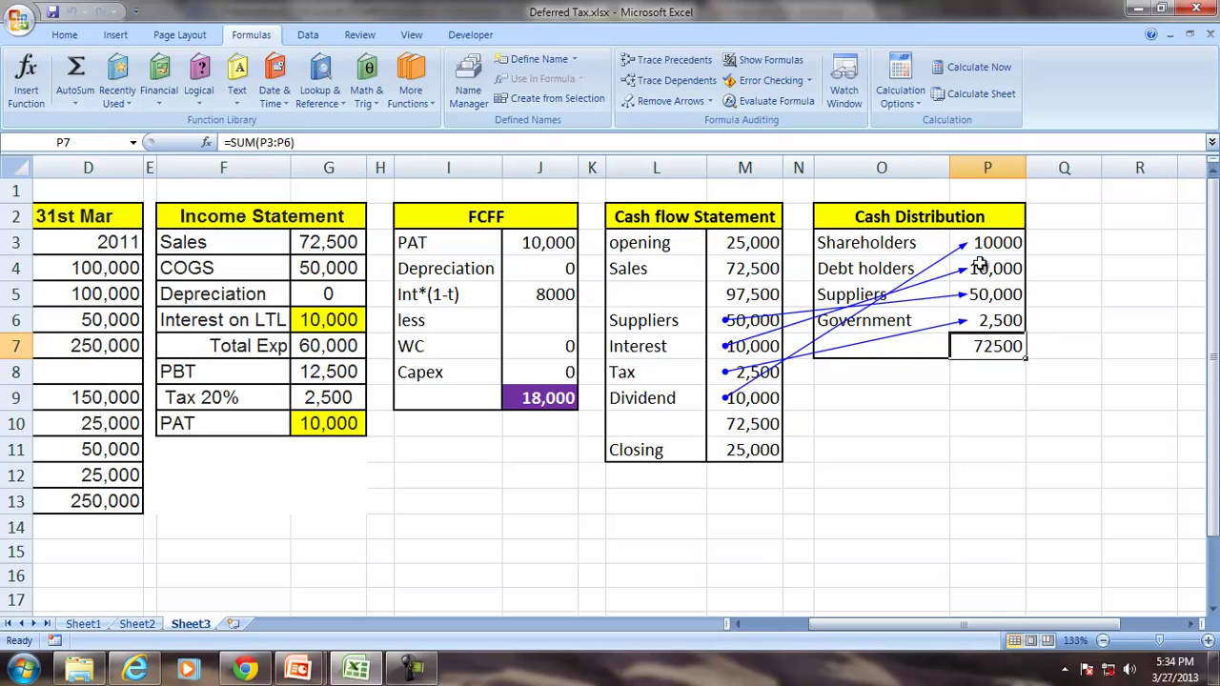
click(492, 217)
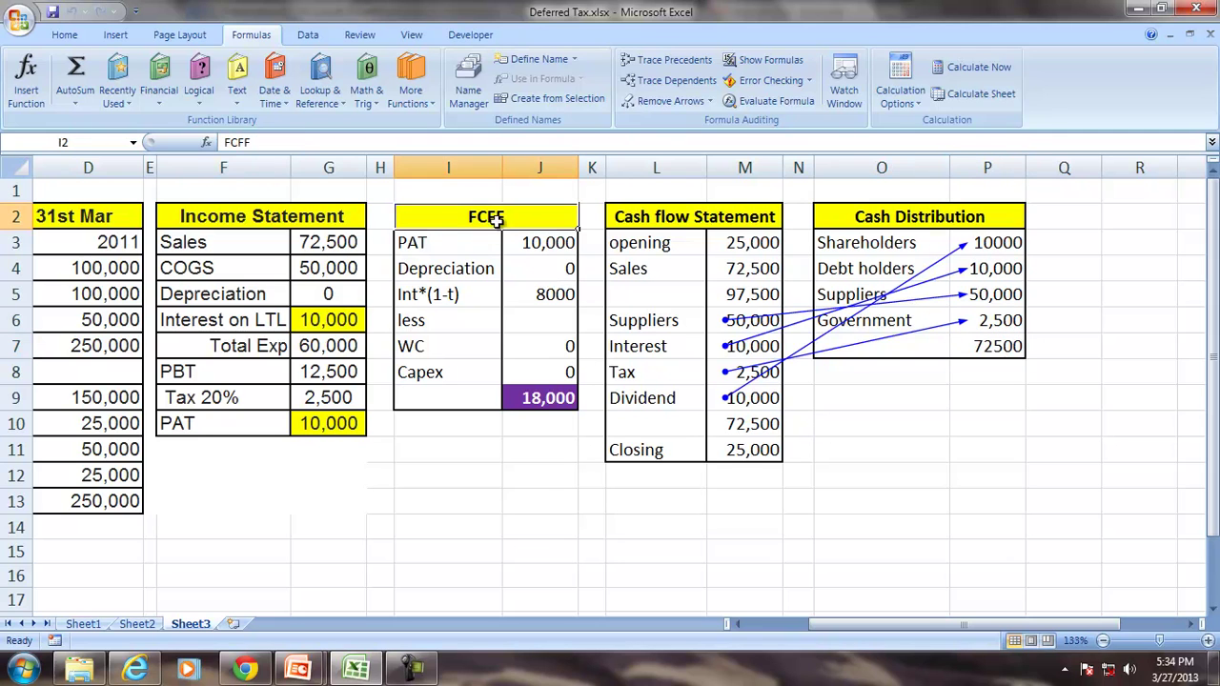
click(535, 399)
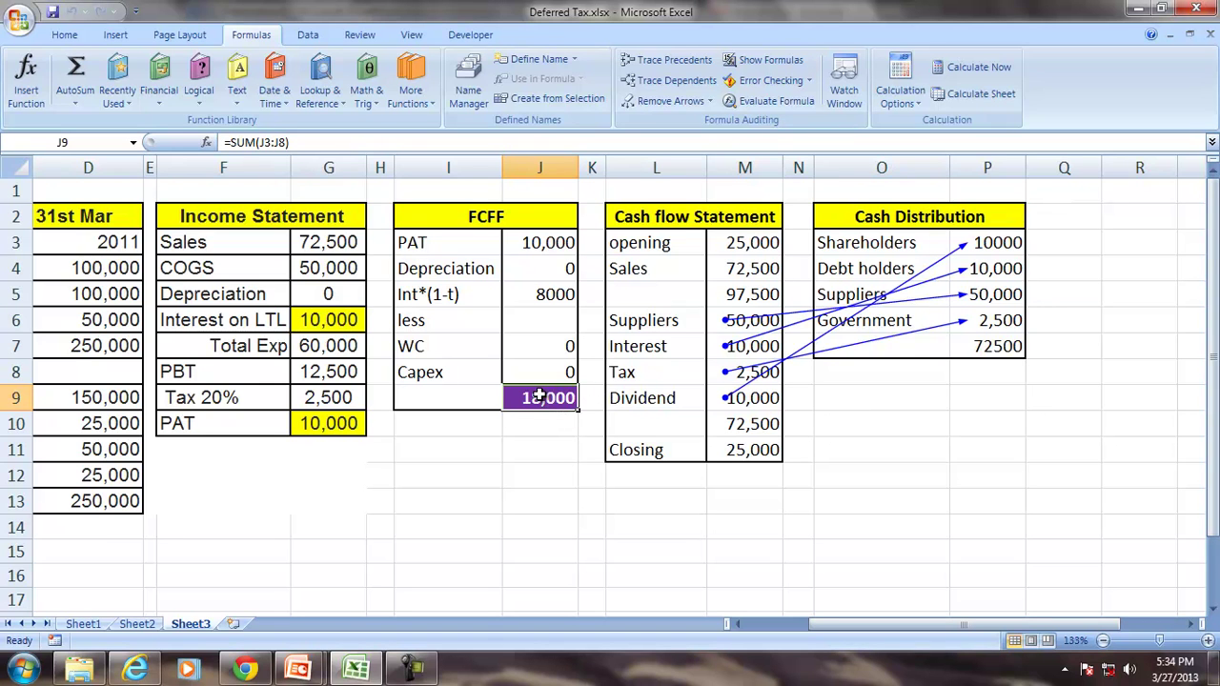
click(1006, 244)
drag(1003, 244, 998, 269)
click(526, 400)
drag(1013, 242, 1005, 315)
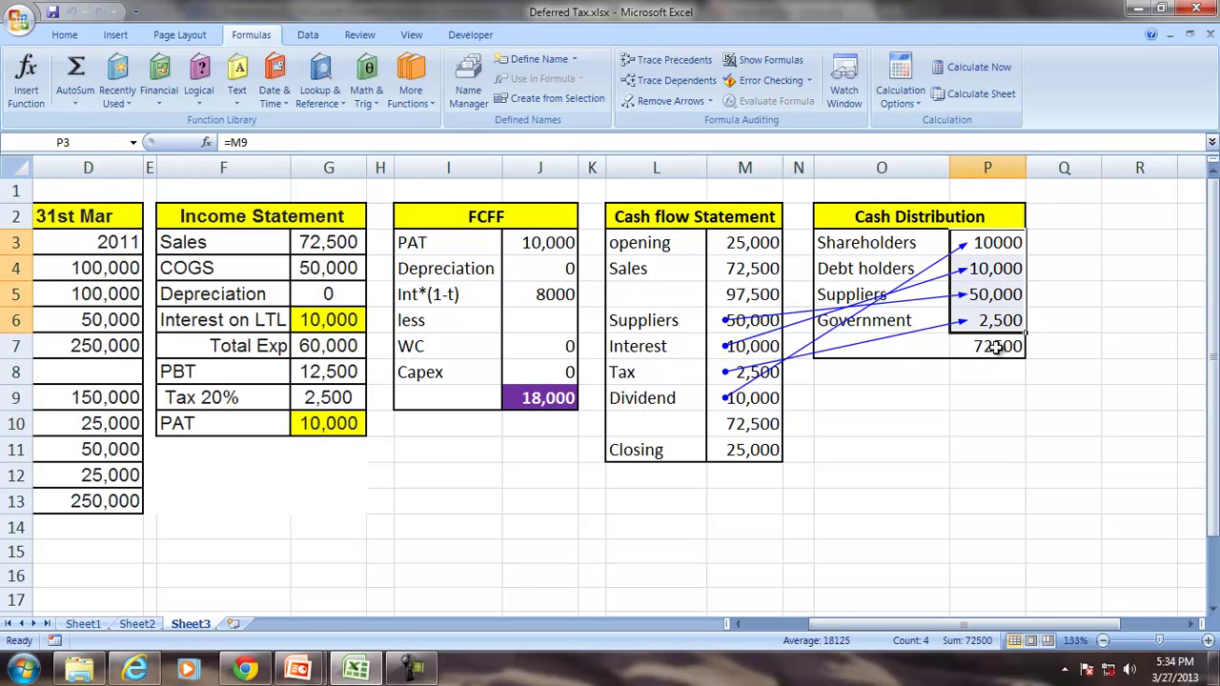
click(999, 347)
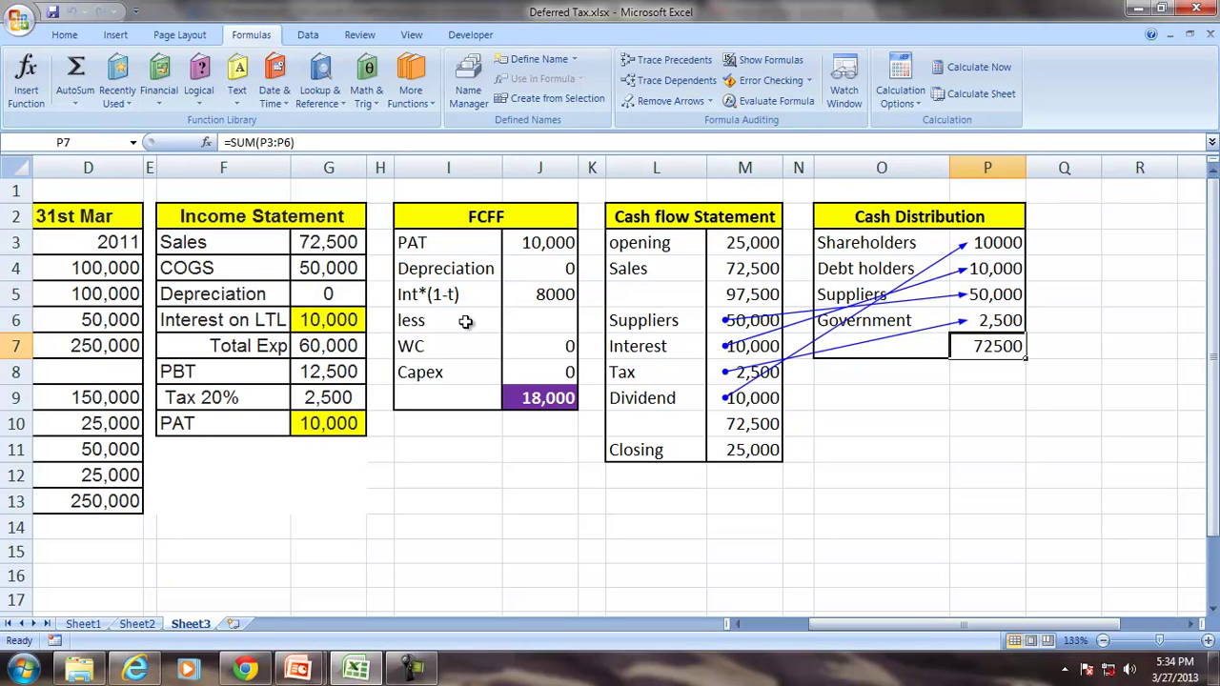
click(542, 397)
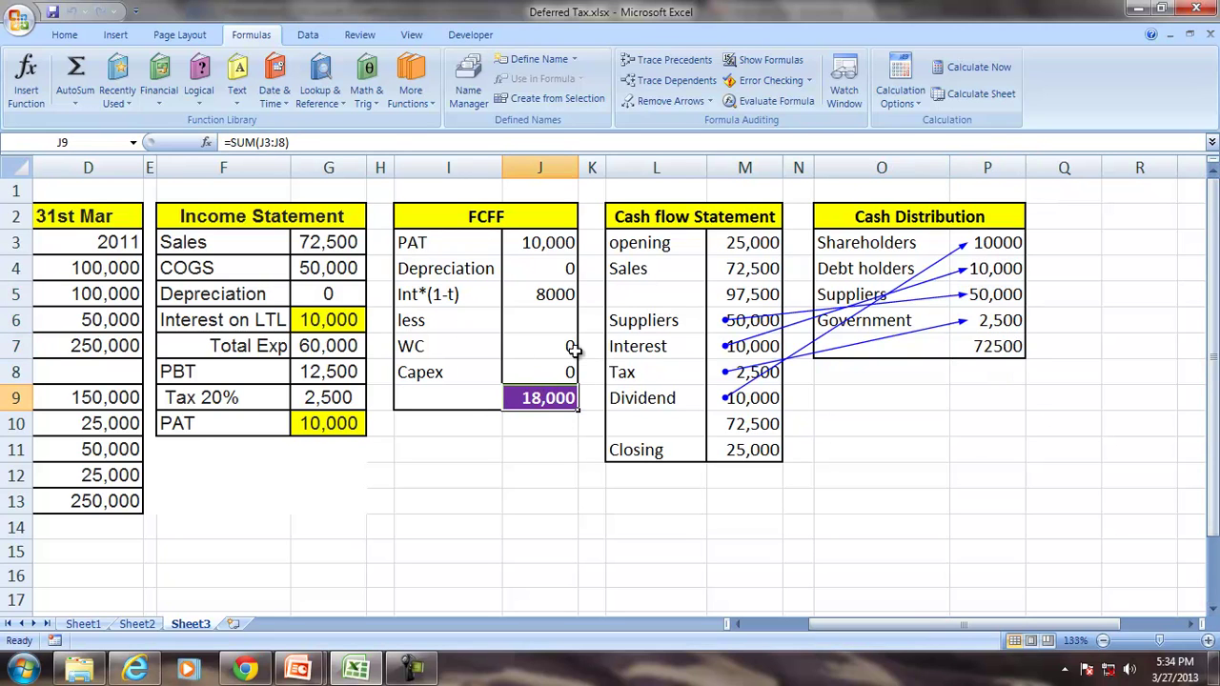
click(479, 218)
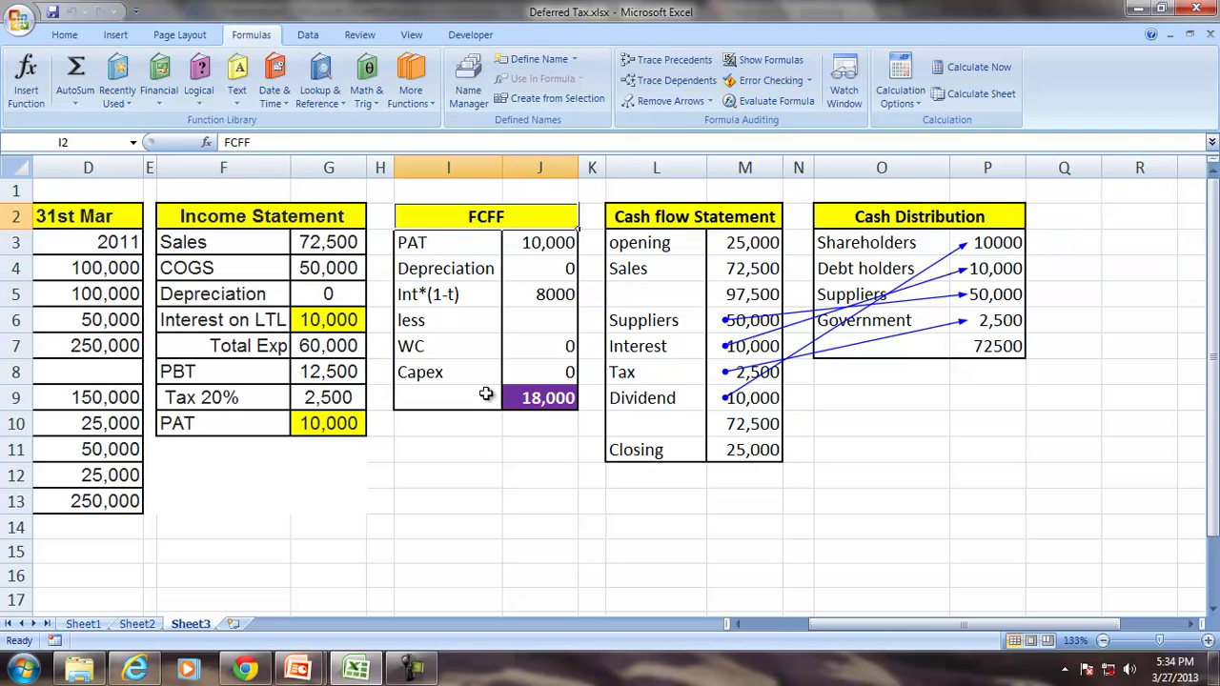
Check the after-tax interest formula =G6*0.8 (8000) and the 18,000 FCFF total.
click(521, 290)
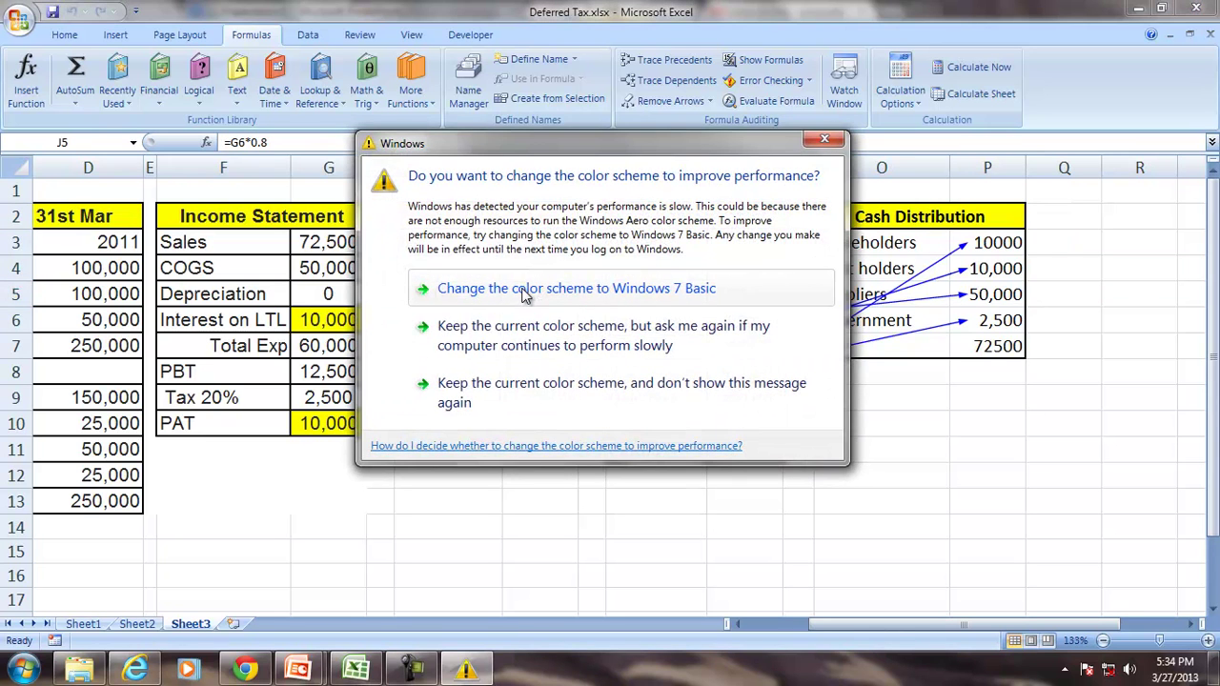
click(824, 140)
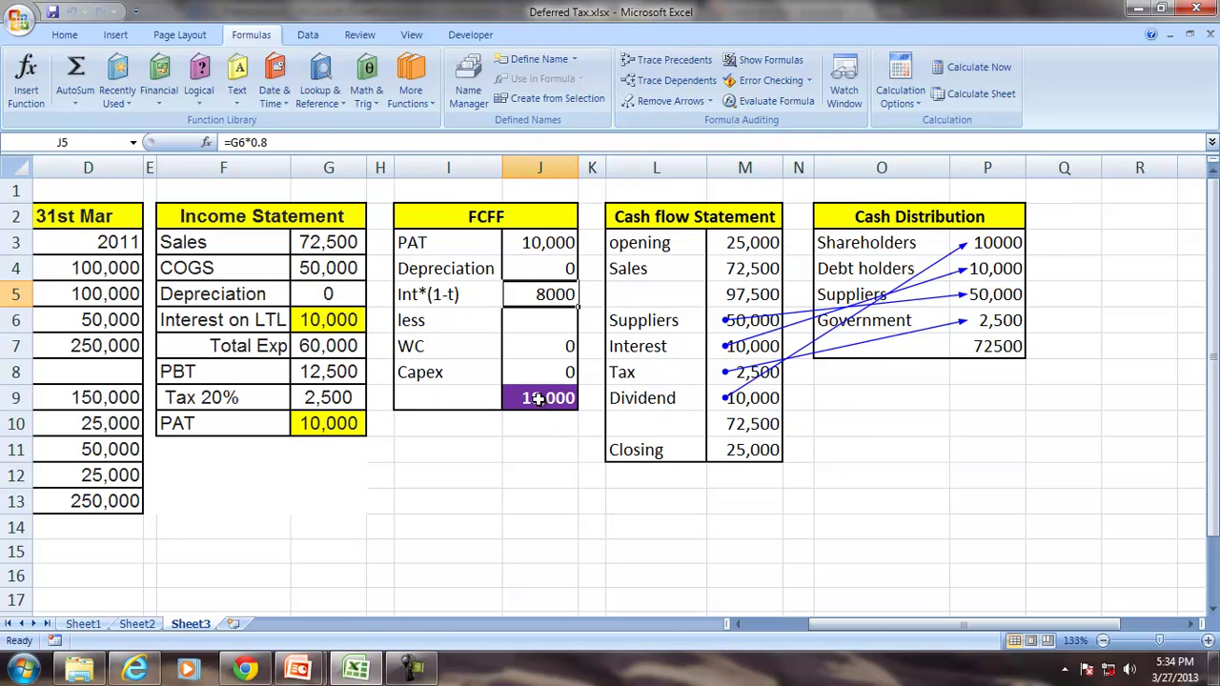
click(550, 408)
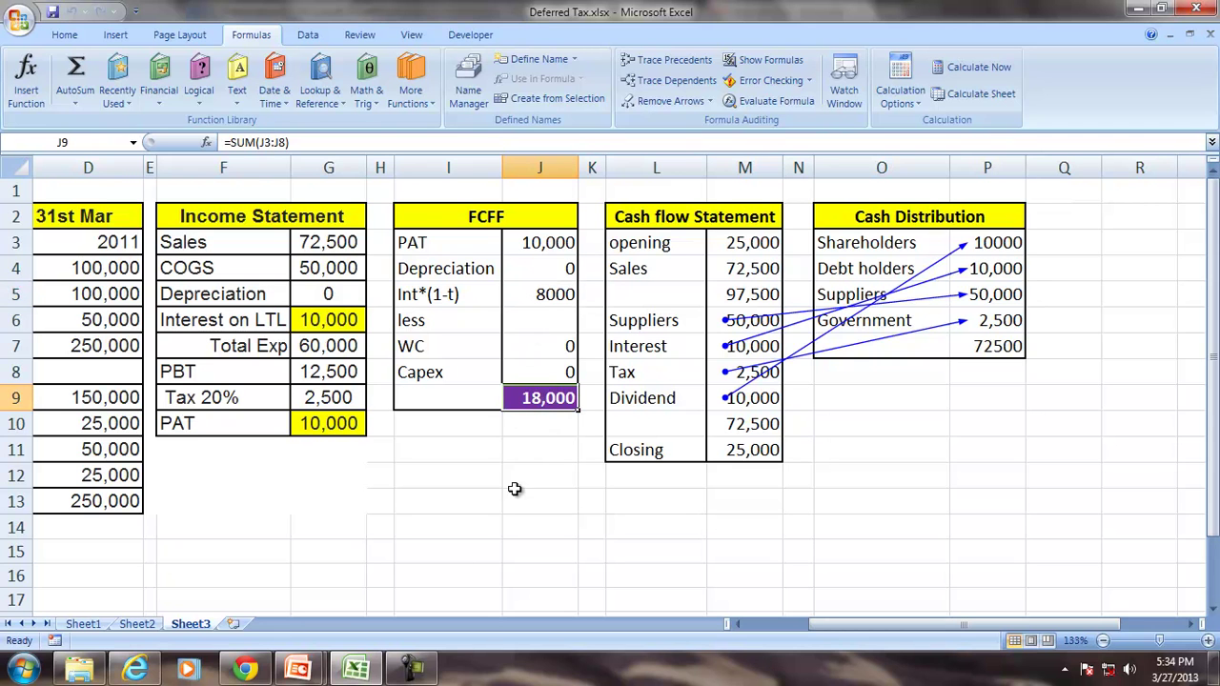
click(302, 673)
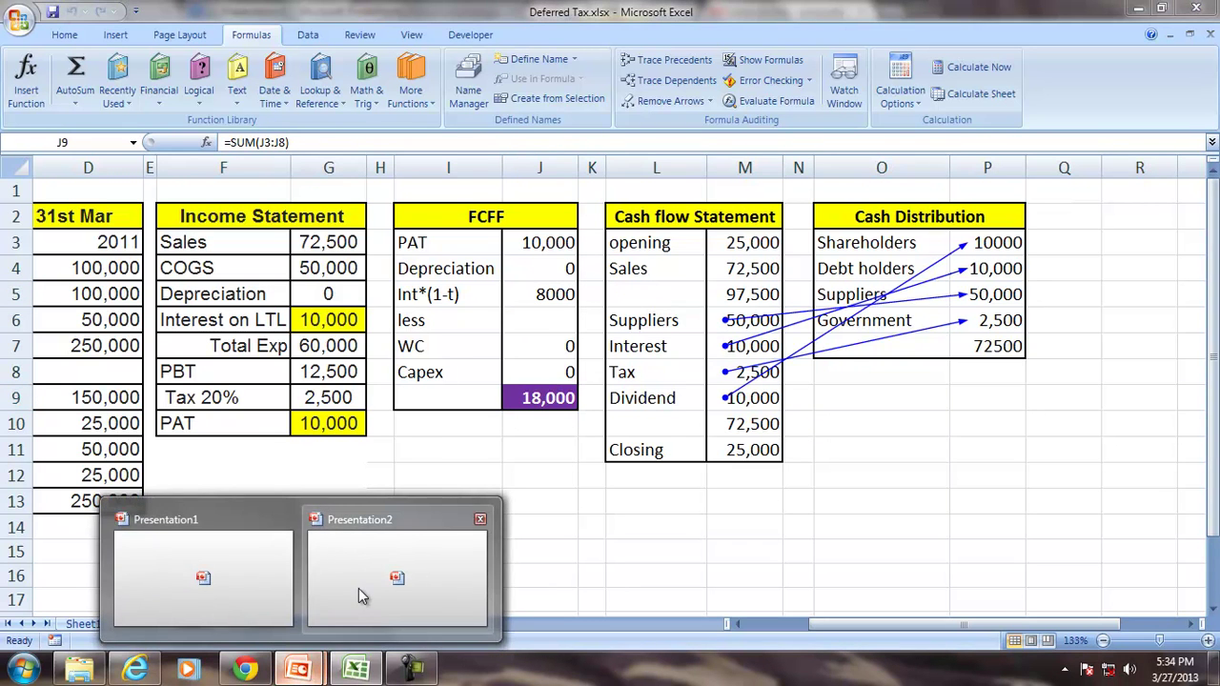
click(203, 572)
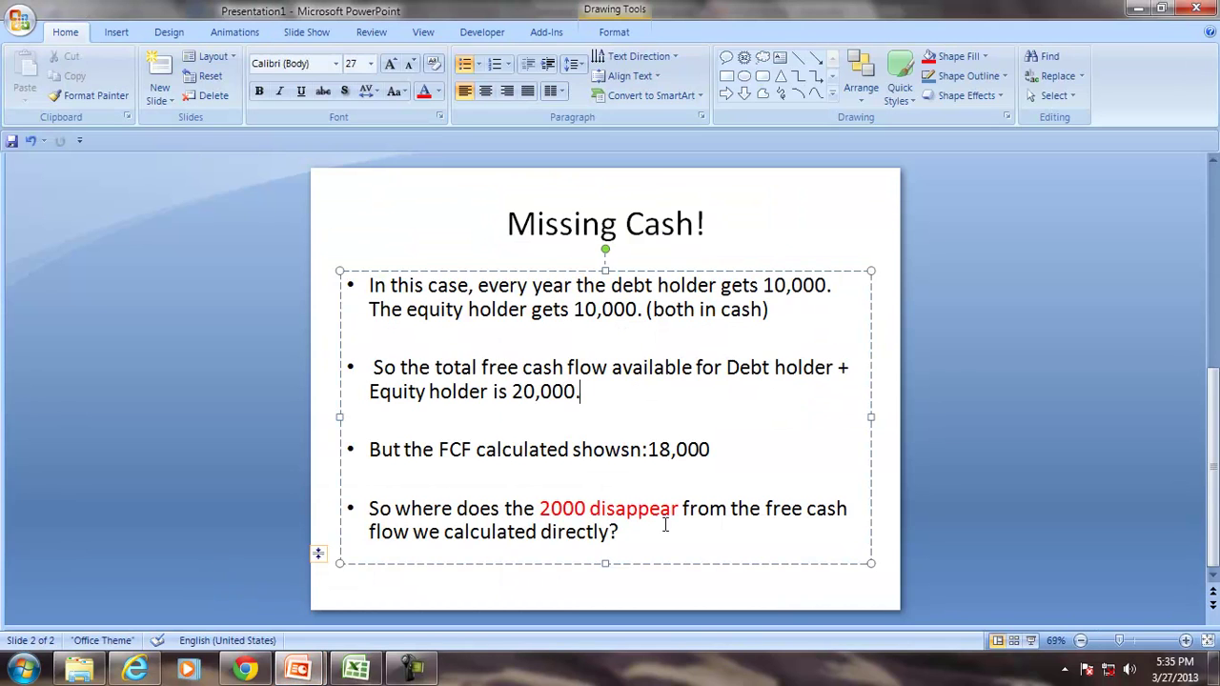
click(359, 665)
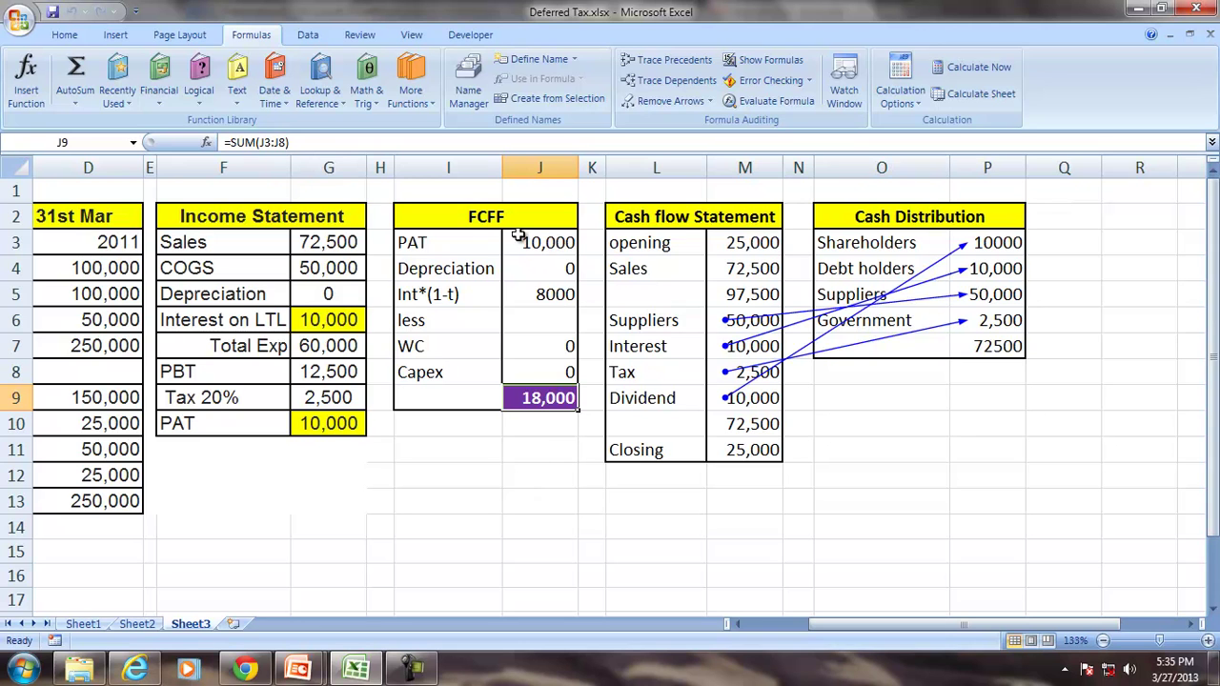
drag(516, 225, 518, 388)
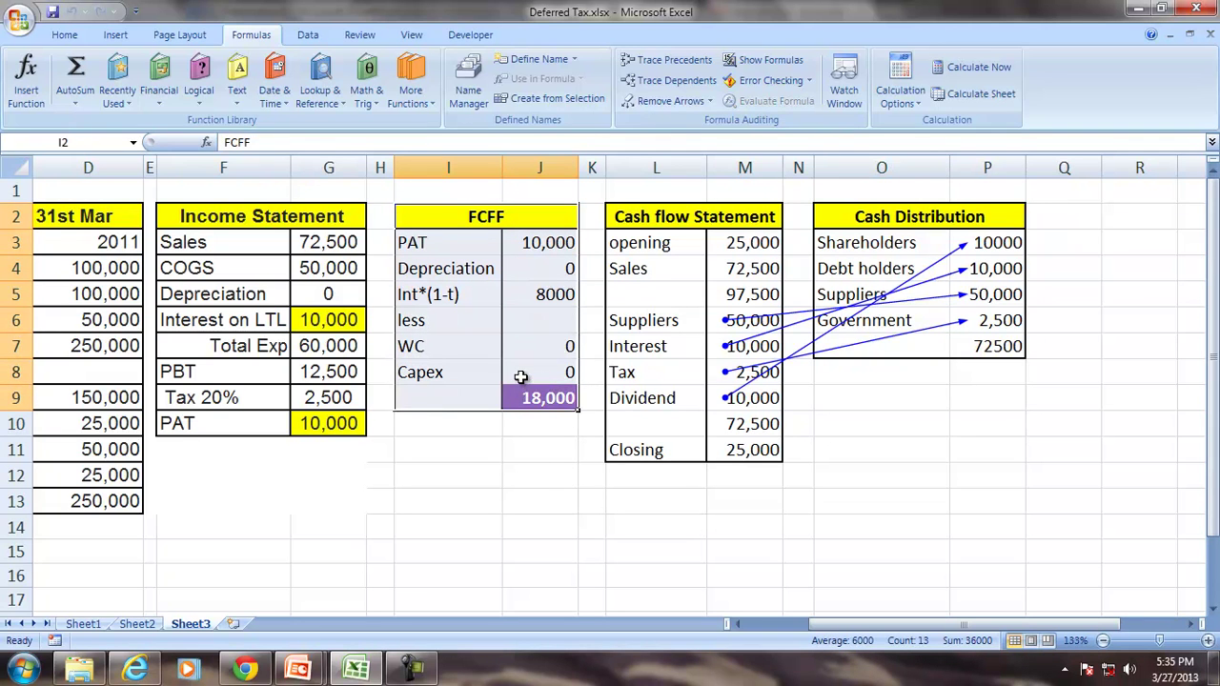
click(512, 218)
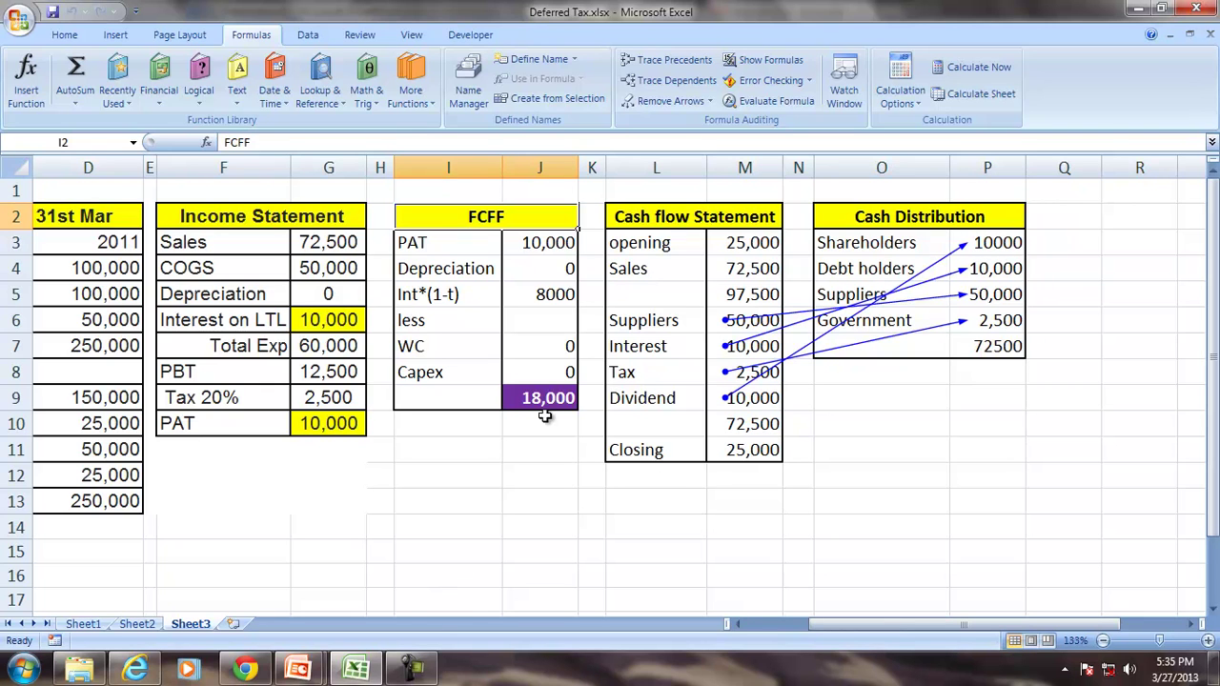
click(741, 270)
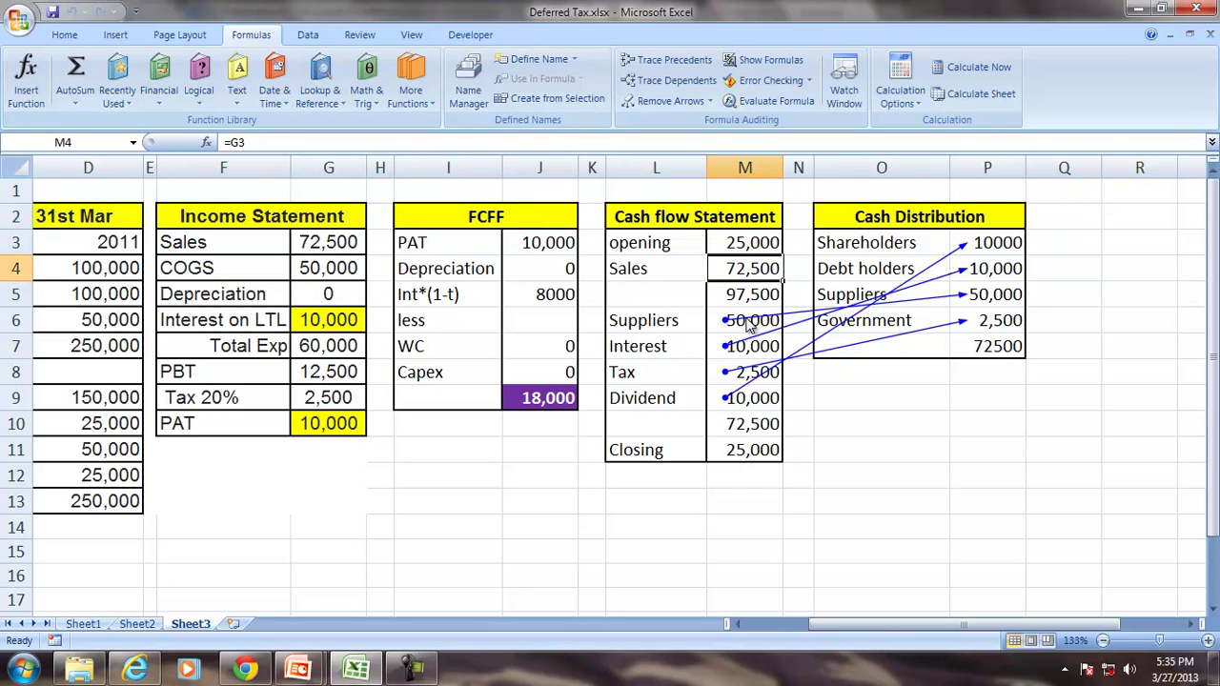
click(753, 450)
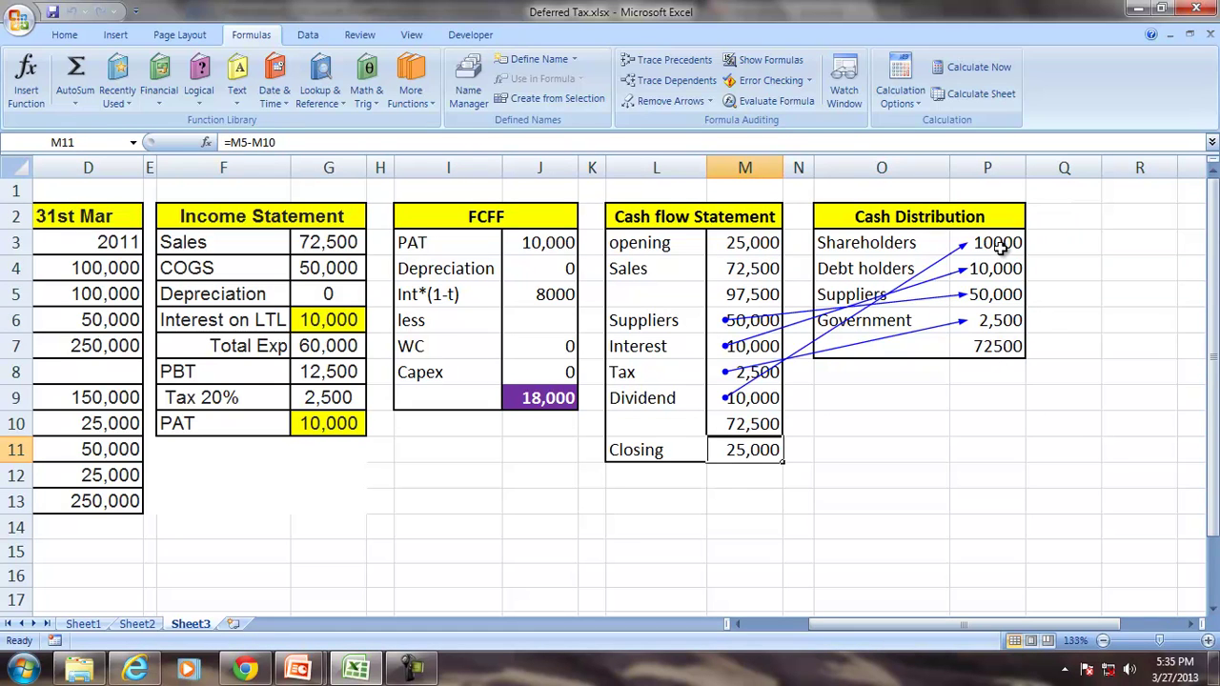
click(999, 246)
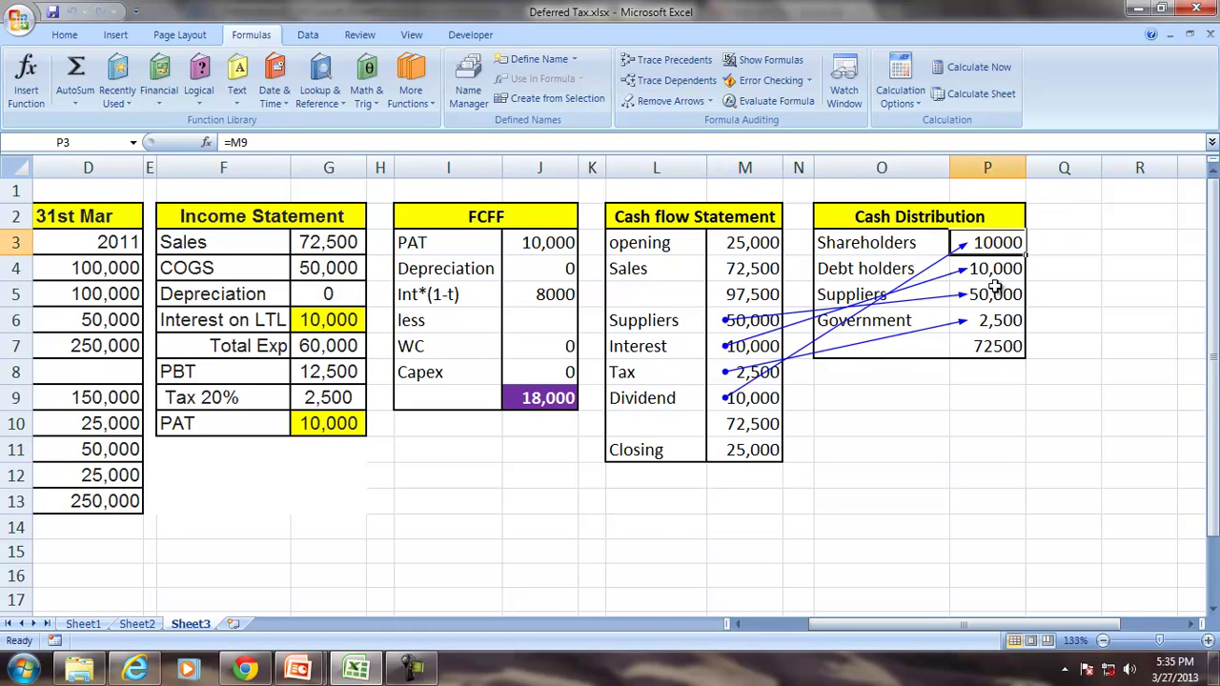
click(975, 269)
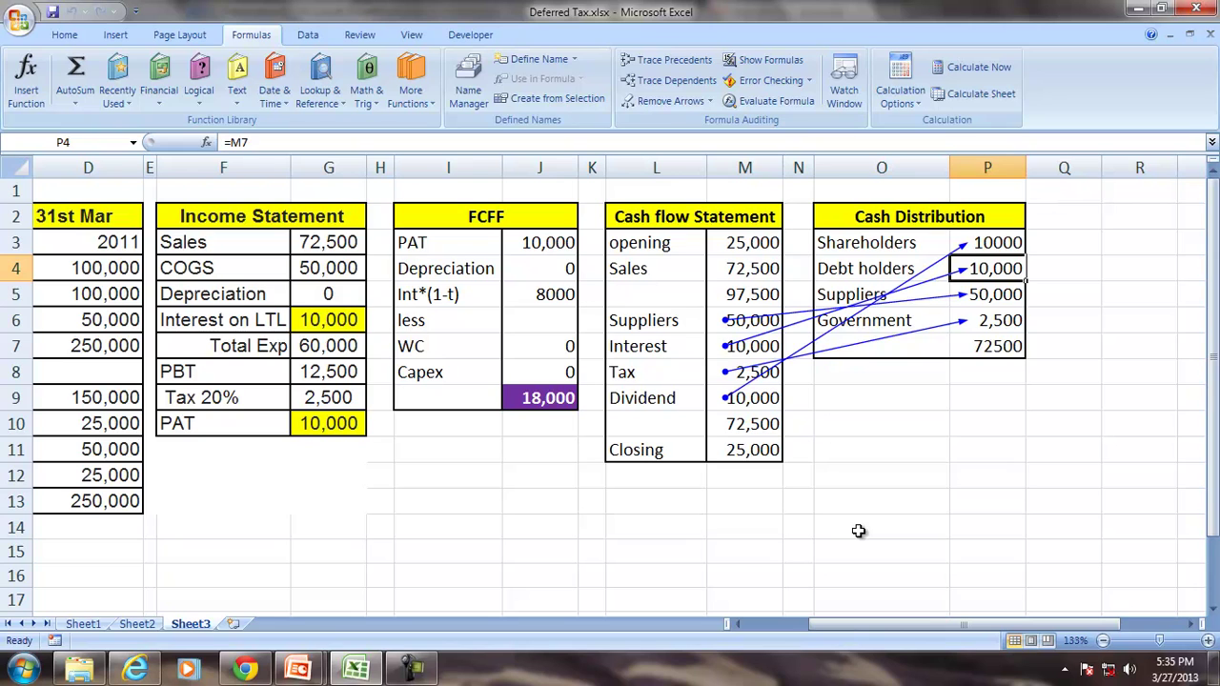
click(1012, 315)
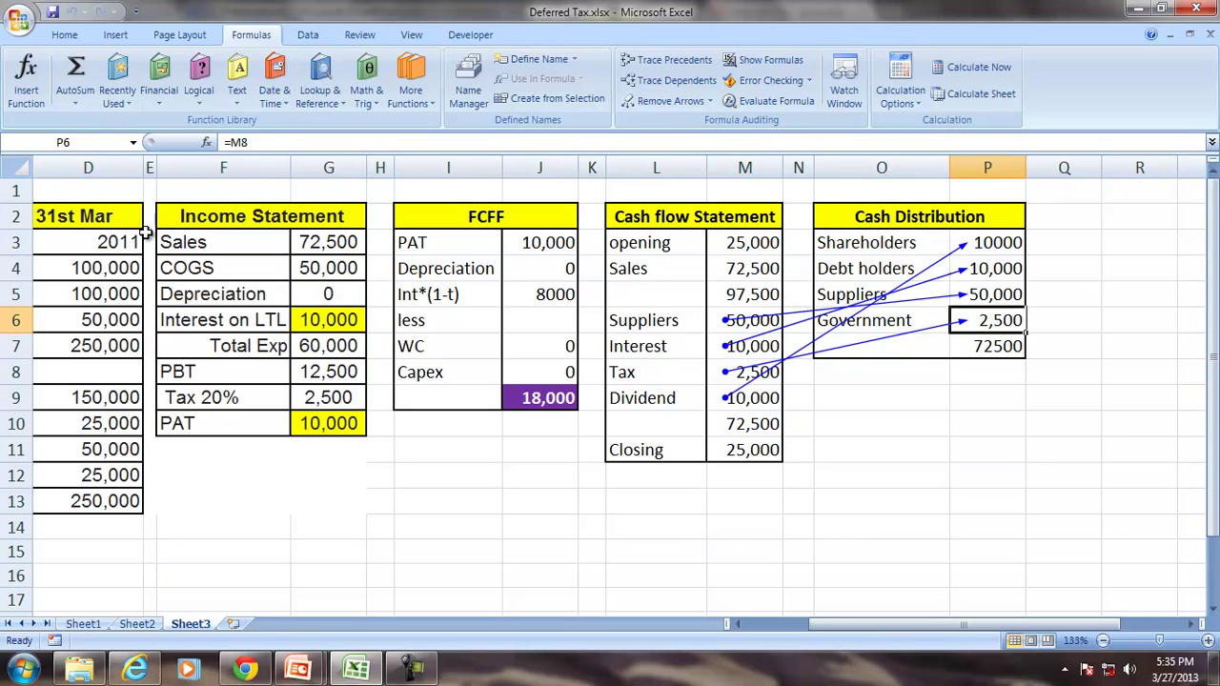
drag(474, 219, 494, 434)
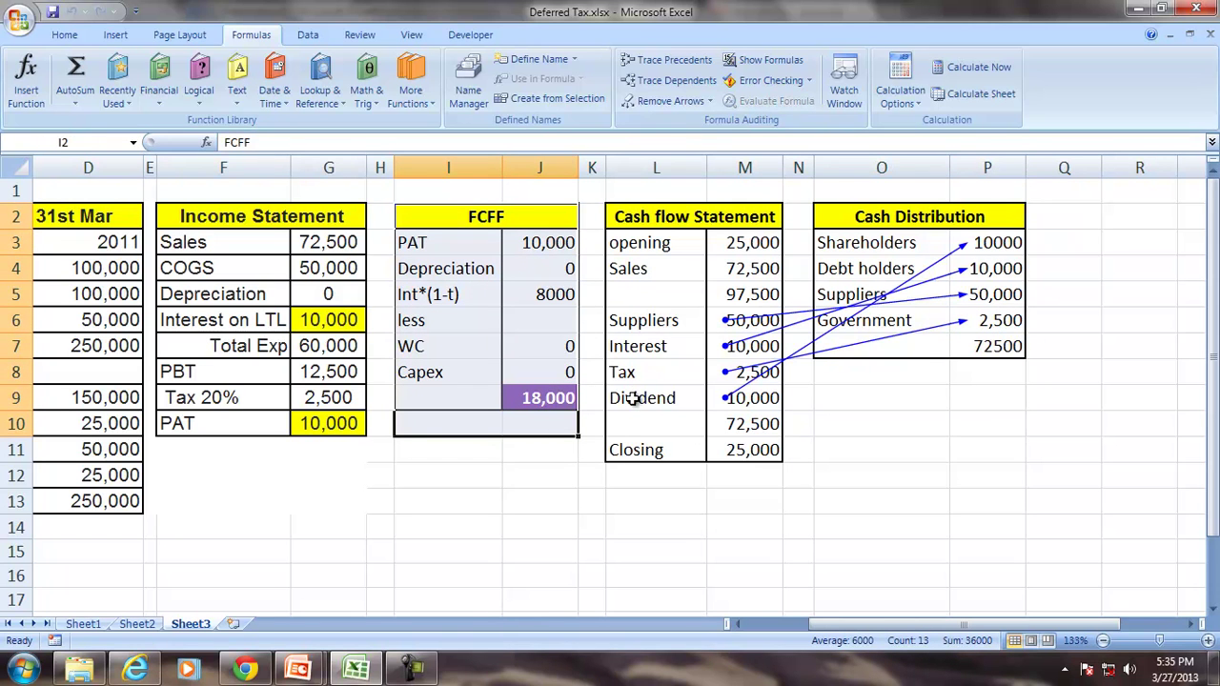